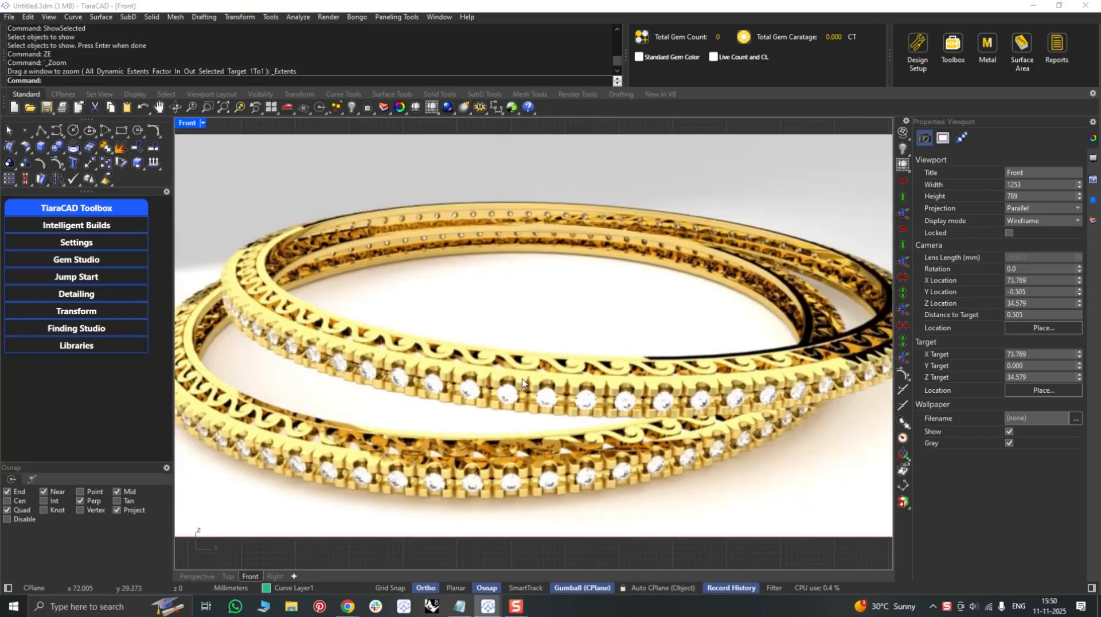
Delete the reference picture of the bangles and check the written design details in Notepad.
{"action": "right_click_drag", "start_coordinate": [524, 381], "coordinate": [531, 386]}
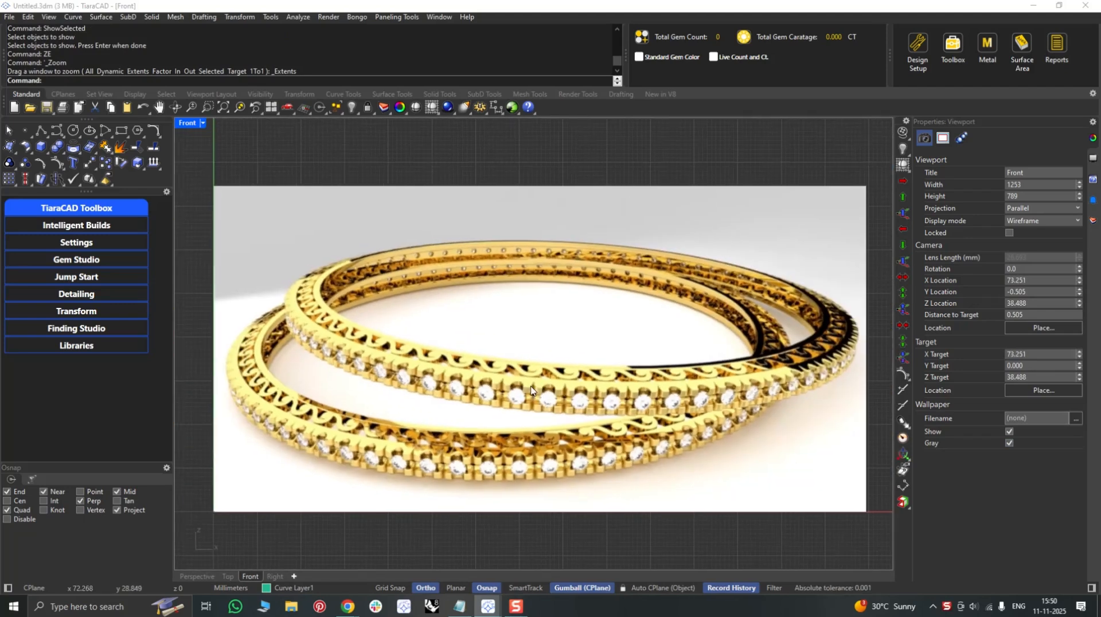
{"action": "left_click", "coordinate": [567, 405]}
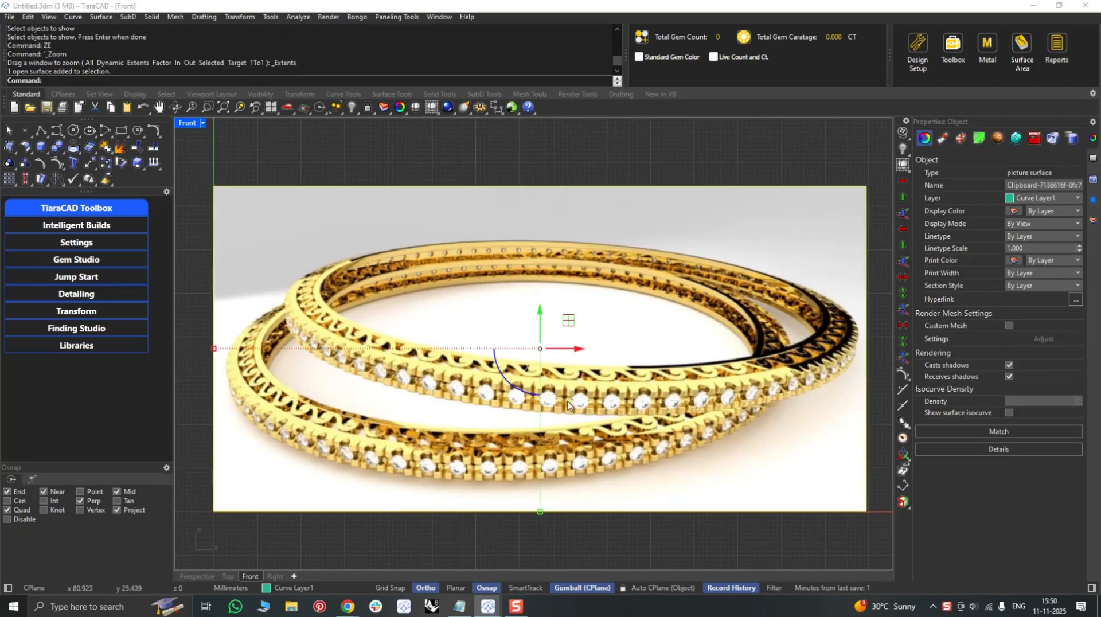
{"action": "key", "text": "Delete"}
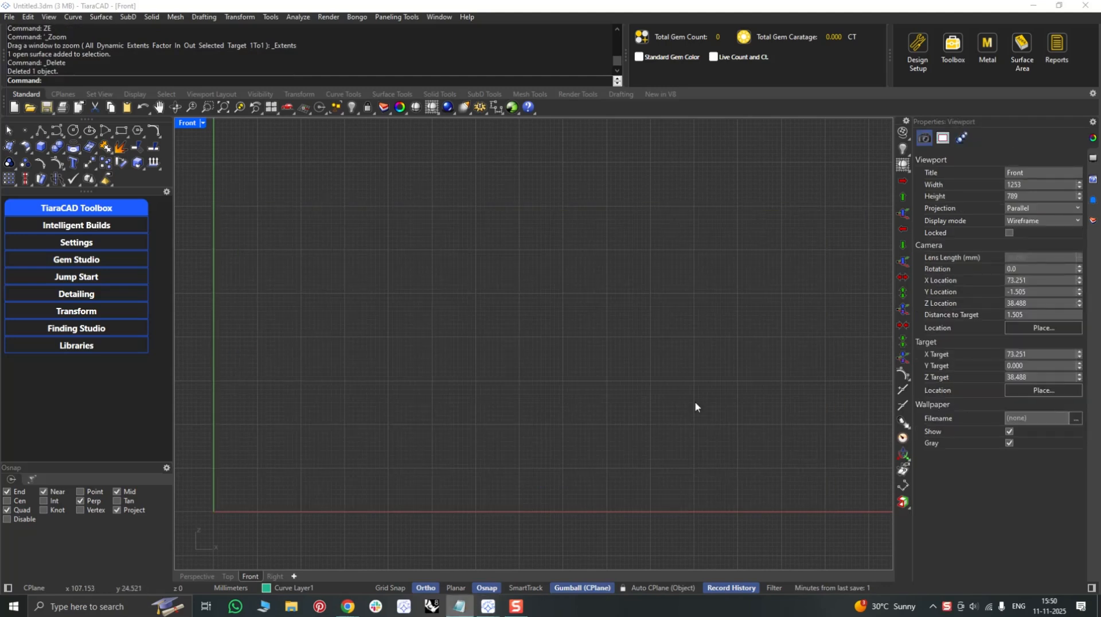
{"action": "key", "text": "alt+Tab"}
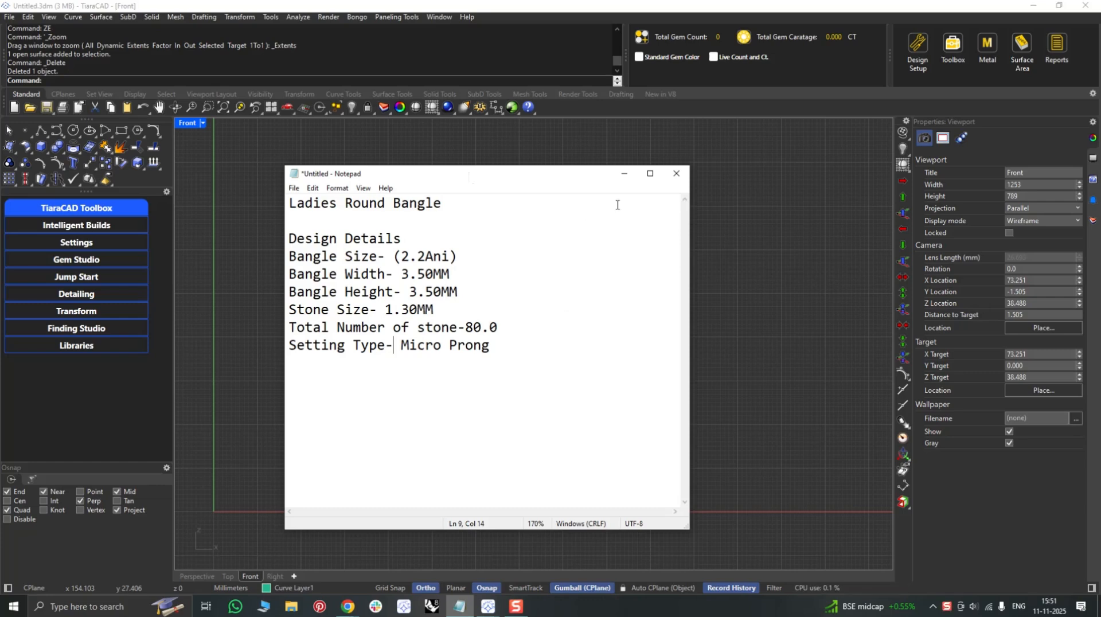
{"action": "left_click", "coordinate": [631, 176]}
Create a bangle base curve of size 2-2 with the Jump Start Bangles tool.
{"action": "scroll", "coordinate": [441, 360], "scroll_direction": "down", "scroll_amount": 4}
{"action": "right_click_drag", "start_coordinate": [441, 360], "coordinate": [567, 307]}
{"action": "left_click", "coordinate": [76, 277]}
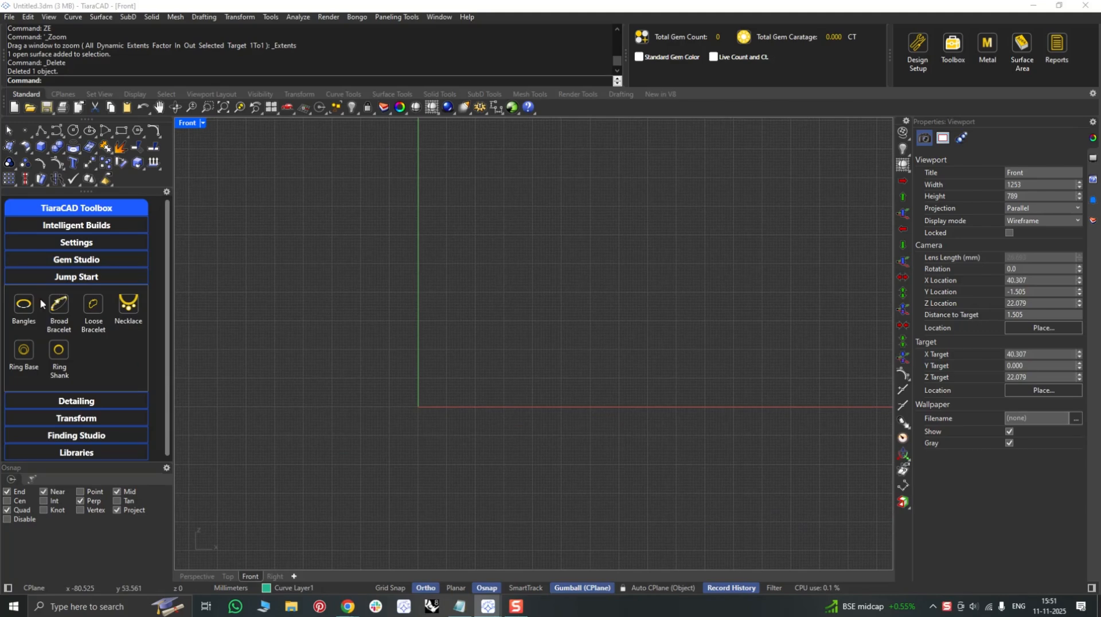
{"action": "left_click", "coordinate": [24, 304]}
{"action": "left_click", "coordinate": [1041, 203]}
{"action": "left_click", "coordinate": [1042, 234]}
{"action": "left_click", "coordinate": [1040, 208]}
{"action": "left_click", "coordinate": [1039, 222]}
{"action": "left_click", "coordinate": [934, 184]}
Offset the bangle circle 3.5 mm outward.
{"action": "right_click_drag", "start_coordinate": [682, 384], "coordinate": [723, 397]}
{"action": "type", "text": "ze"}
{"action": "key", "text": "Return"}
{"action": "left_click_drag", "start_coordinate": [776, 263], "coordinate": [686, 326]}
{"action": "type", "text": "of"}
{"action": "key", "text": "Return"}
{"action": "left_click", "coordinate": [824, 238]}
{"action": "right_click_drag", "start_coordinate": [818, 263], "coordinate": [811, 301]}
{"action": "key", "text": "Escape"}
Draw a 2.7 by 1.2 mm rectangle near the origin in the top view.
{"action": "key", "text": "ctrl+F1"}
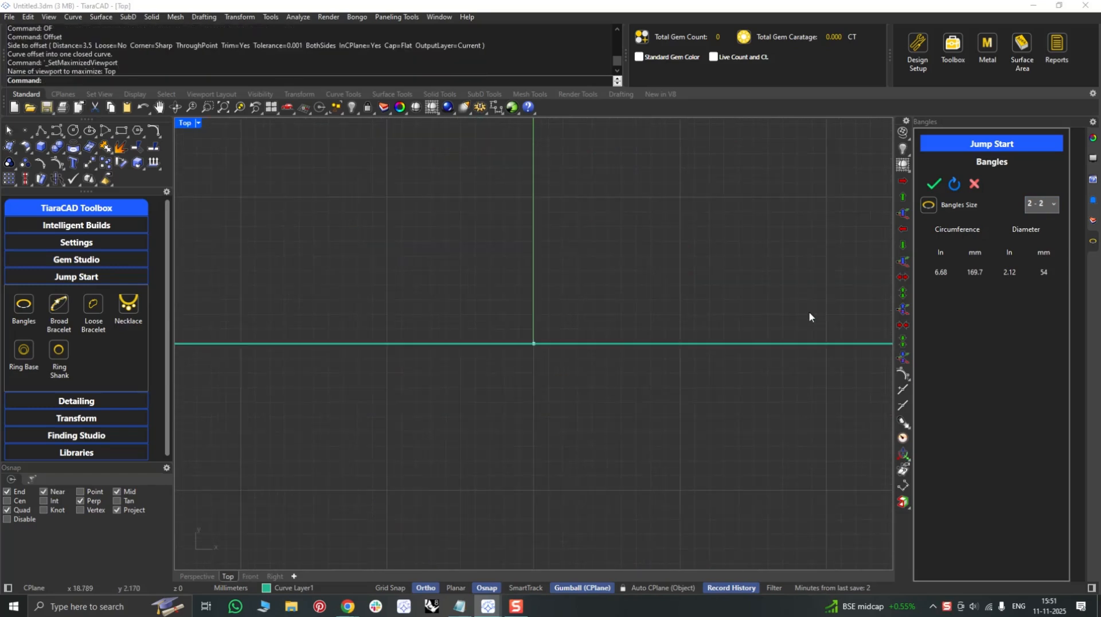
{"action": "left_click", "coordinate": [122, 131]}
{"action": "left_click", "coordinate": [604, 266]}
{"action": "type", "text": "2.7"}
{"action": "key", "text": "Return"}
{"action": "type", "text": "1.2"}
{"action": "key", "text": "Return"}
Narrow the rectangle's upper edge into a trapezoid with Scale1D, entering 1 as second reference, and close the Bangles tool.
{"action": "left_click", "coordinate": [605, 266]}
{"action": "type", "text": "1D"}
{"action": "key", "text": "Return"}
{"action": "left_click", "coordinate": [604, 249]}
{"action": "left_click", "coordinate": [641, 247]}
{"action": "type", "text": "1"}
{"action": "key", "text": "Return"}
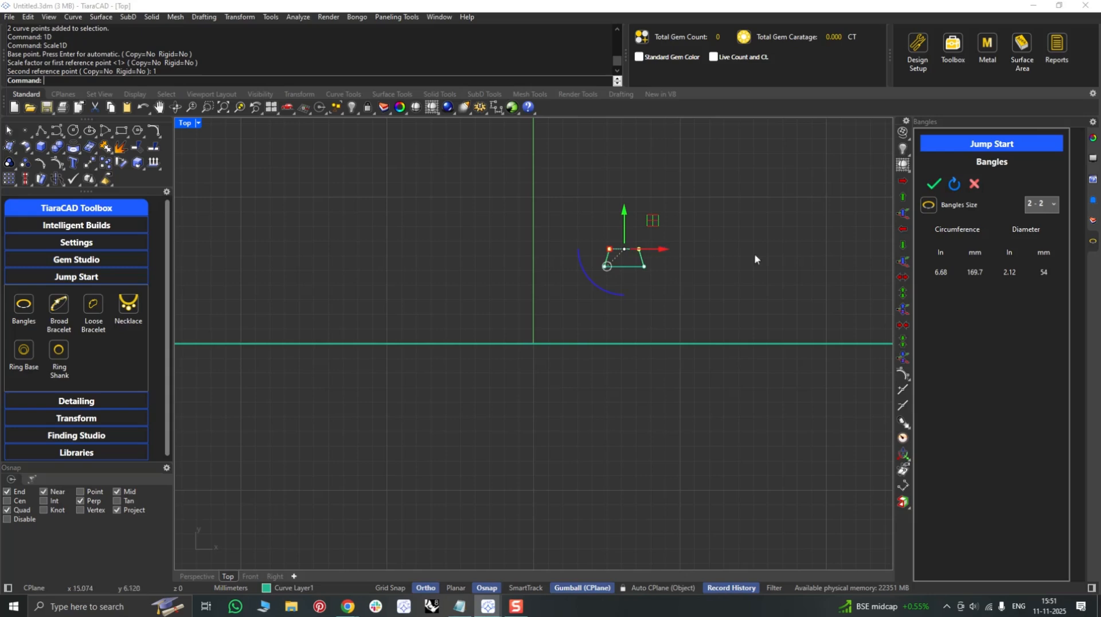
{"action": "left_click", "coordinate": [975, 186]}
{"action": "key", "text": "Escape"}
{"action": "key", "text": "Escape"}
Start a Micro Prong setting in the perspective view with gem size 1.30 and gem spacing 1.06.
{"action": "key", "text": "ctrl+F4"}
{"action": "type", "text": "ZE"}
{"action": "key", "text": "Return"}
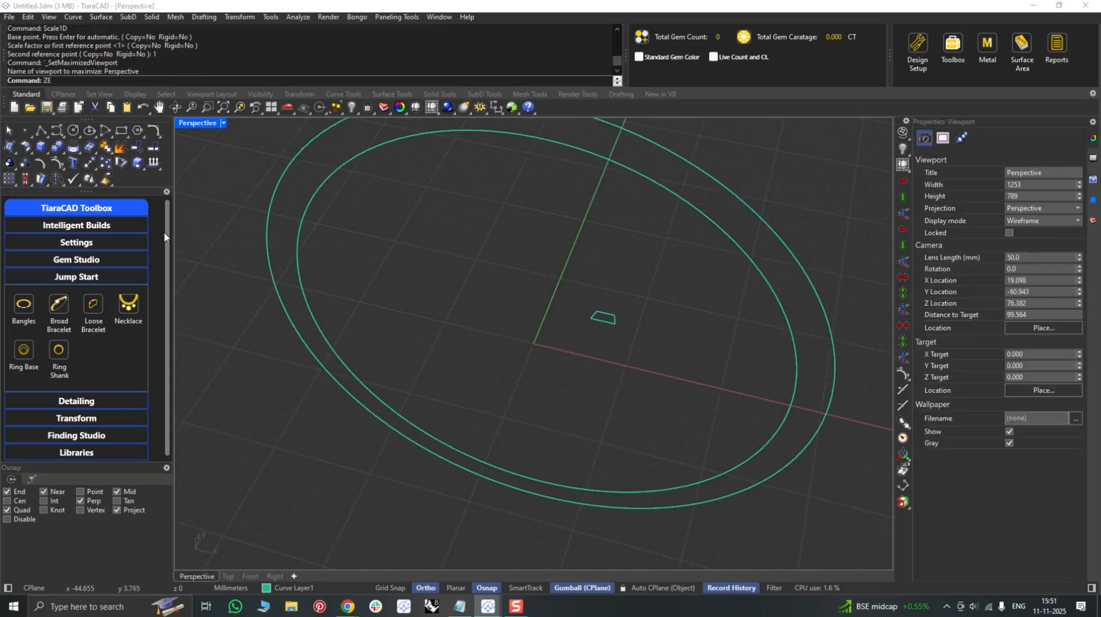
{"action": "left_click", "coordinate": [76, 259]}
{"action": "left_click", "coordinate": [128, 324]}
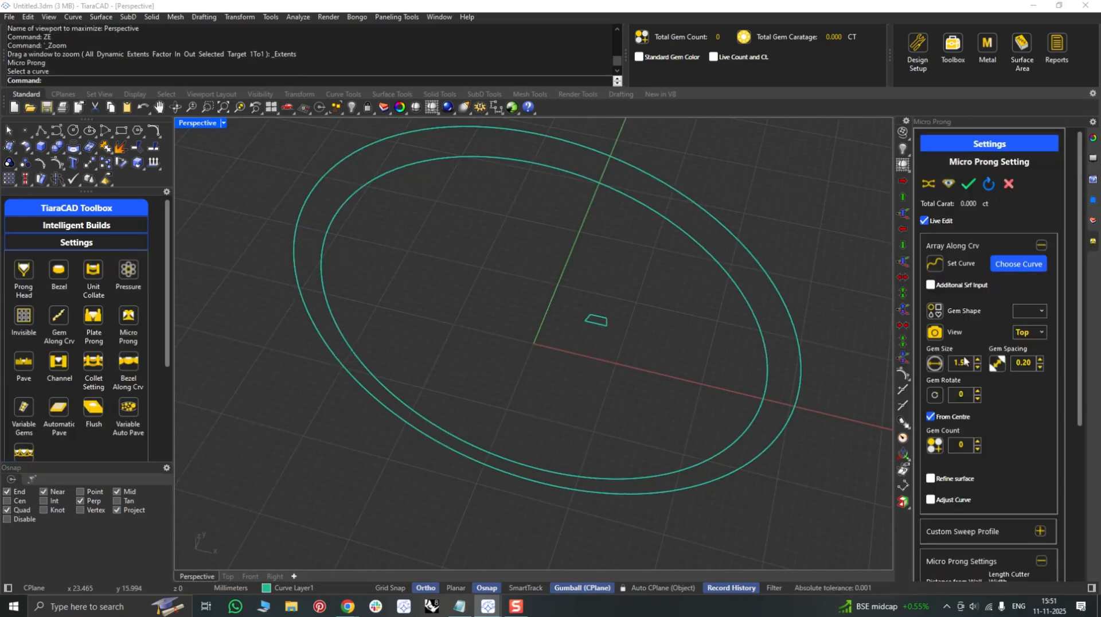
{"action": "left_click_drag", "start_coordinate": [971, 365], "coordinate": [878, 375]}
{"action": "type", "text": "1.3"}
{"action": "key", "text": "Return"}
{"action": "left_click_drag", "start_coordinate": [1030, 367], "coordinate": [991, 372]}
{"action": "type", "text": "1.06"}
Assign the trapezoid as the custom sweep profile and the outer circle as the array curve for round gems.
{"action": "scroll", "coordinate": [1050, 432], "scroll_direction": "down", "scroll_amount": 2}
{"action": "left_click", "coordinate": [1040, 476]}
{"action": "left_click", "coordinate": [952, 499]}
{"action": "left_click", "coordinate": [1006, 517]}
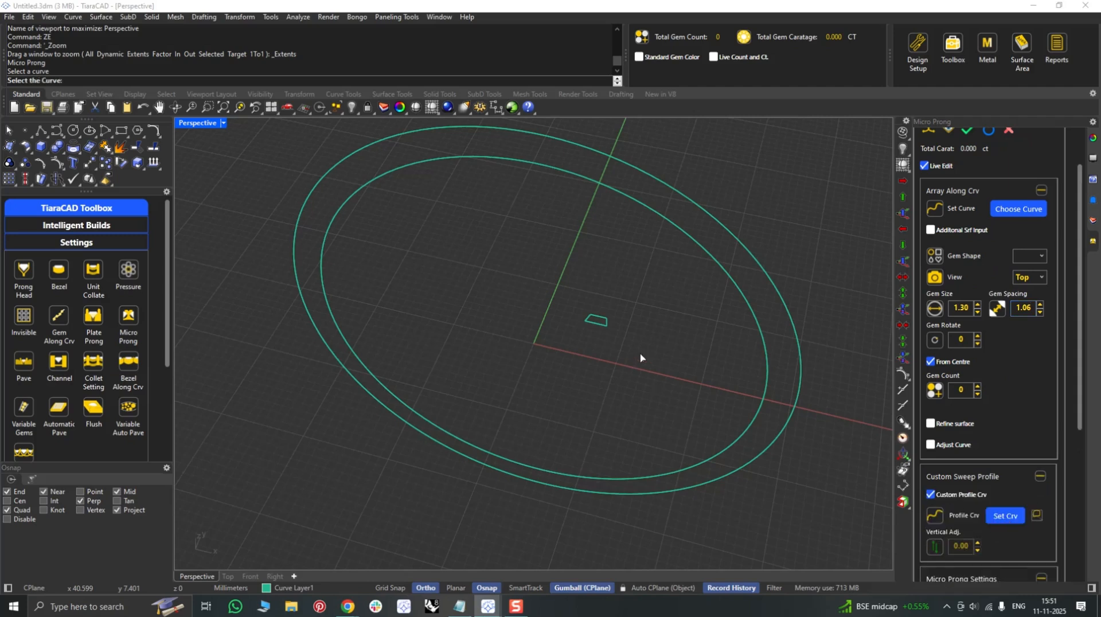
{"action": "left_click", "coordinate": [596, 326]}
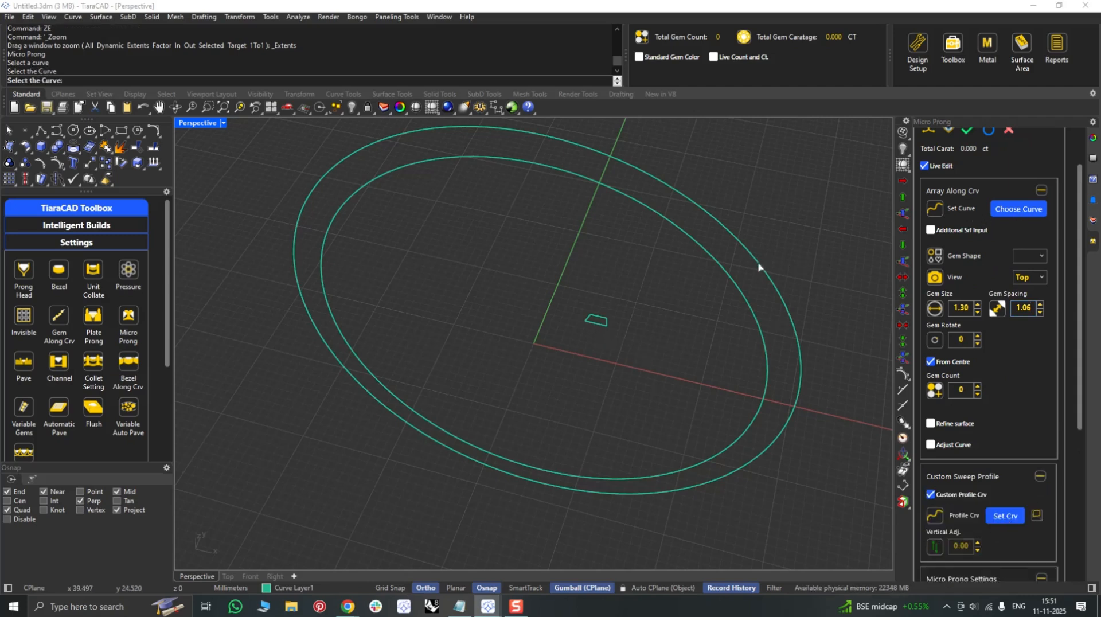
{"action": "left_click", "coordinate": [1032, 273]}
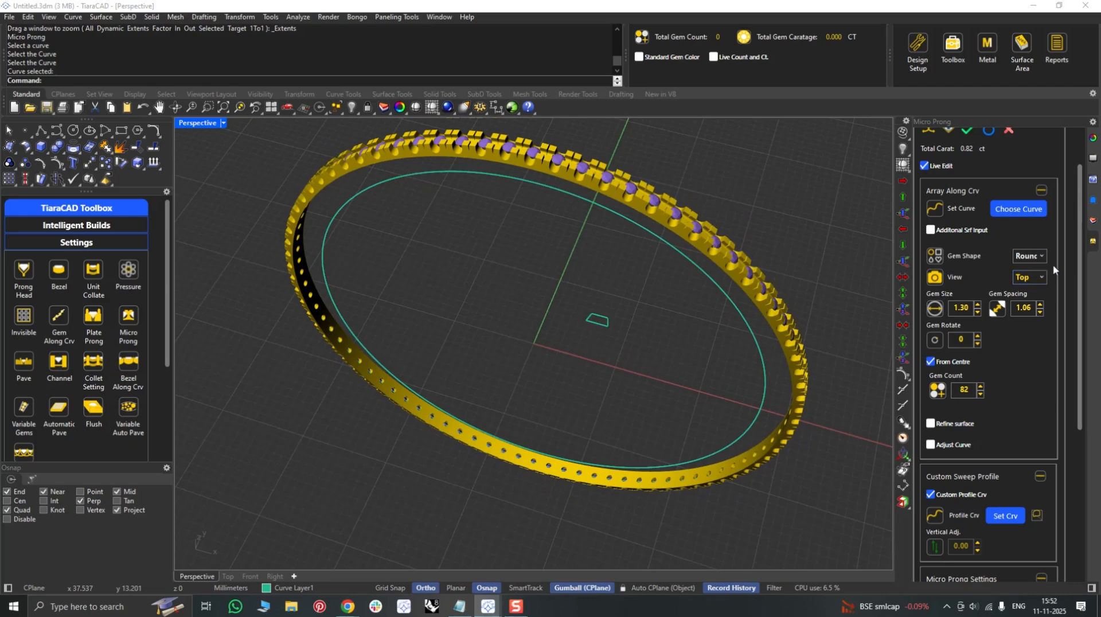
Turn off live editing and set 80 gems, length cutter width 0.75, adjust 0 and fillet 0.35, prong thickness 0.60 and height 0.45.
{"action": "left_click", "coordinate": [924, 166]}
{"action": "left_click_drag", "start_coordinate": [1080, 418], "coordinate": [1066, 552]}
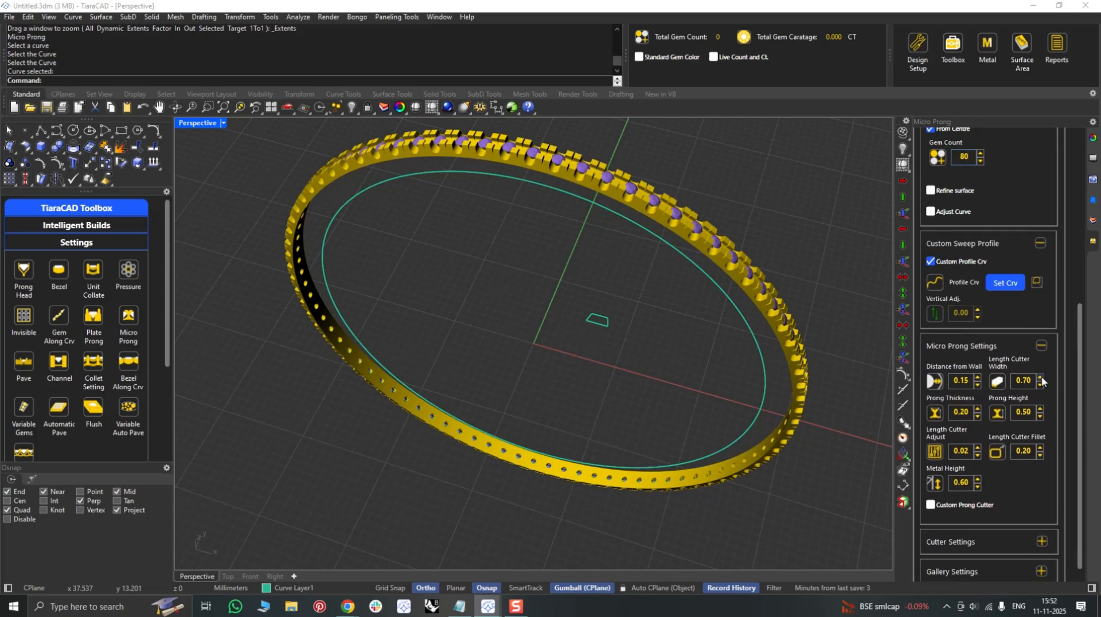
{"action": "left_click", "coordinate": [1040, 416]}
{"action": "left_click_drag", "start_coordinate": [970, 413], "coordinate": [890, 428]}
{"action": "type", "text": ".6"}
{"action": "key", "text": "Return"}
{"action": "left_click", "coordinate": [1031, 451]}
{"action": "left_click", "coordinate": [962, 453]}
{"action": "type", "text": "0"}
{"action": "key", "text": "Return"}
Set the cutters' vertical adjust to 0.20, horizontal cutter adjust to 0.30 and horizontal cutter width to 0.90.
{"action": "scroll", "coordinate": [1068, 503], "scroll_direction": "down", "scroll_amount": 1}
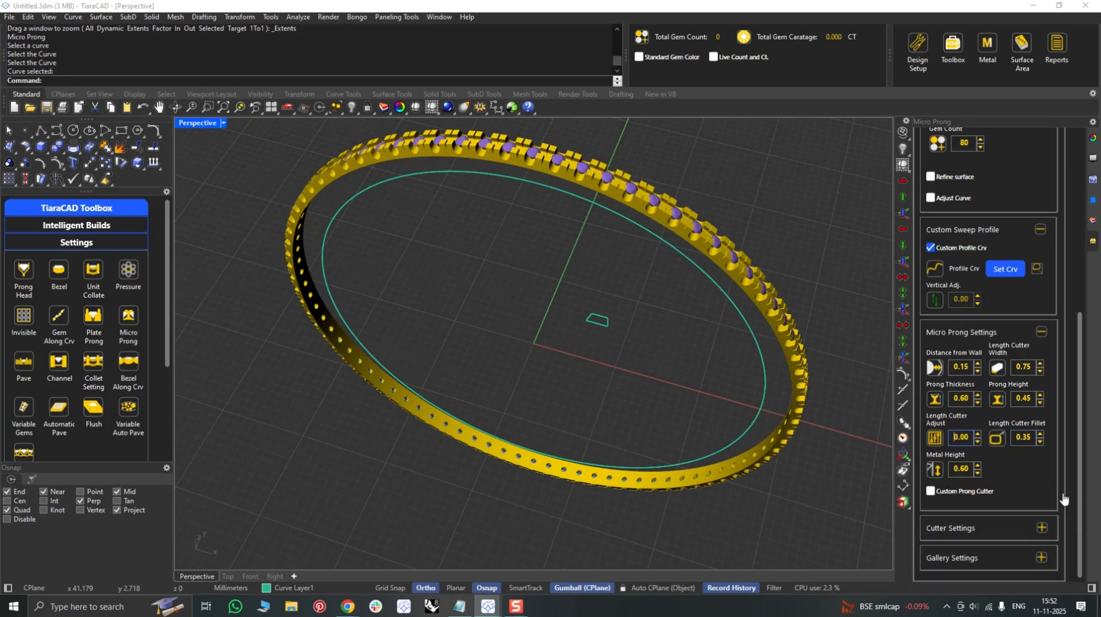
{"action": "left_click", "coordinate": [1042, 528]}
{"action": "scroll", "coordinate": [1017, 391], "scroll_direction": "down", "scroll_amount": 5}
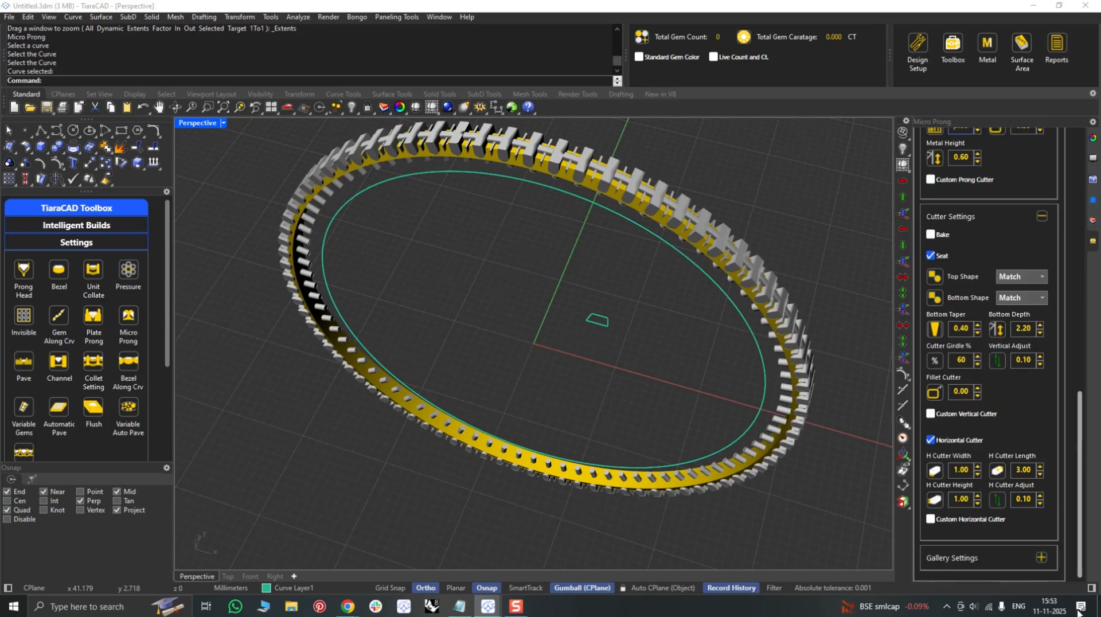
{"action": "double_click", "coordinate": [1029, 360]}
{"action": "type", "text": ".2"}
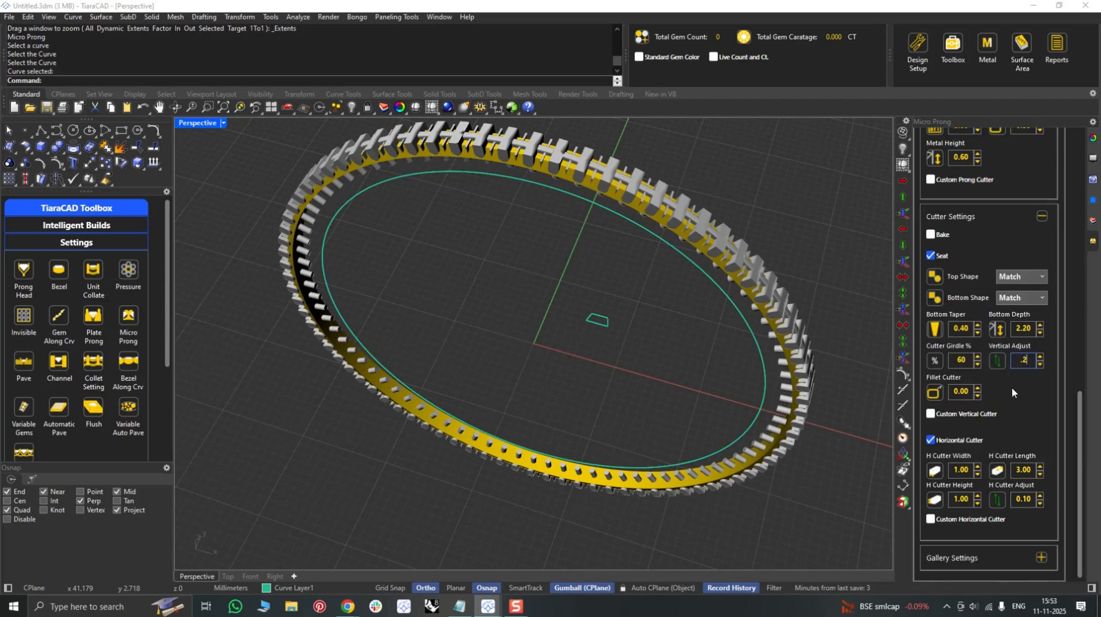
{"action": "type", "text": ".3"}
{"action": "double_click", "coordinate": [961, 470]}
{"action": "type", "text": ".9"}
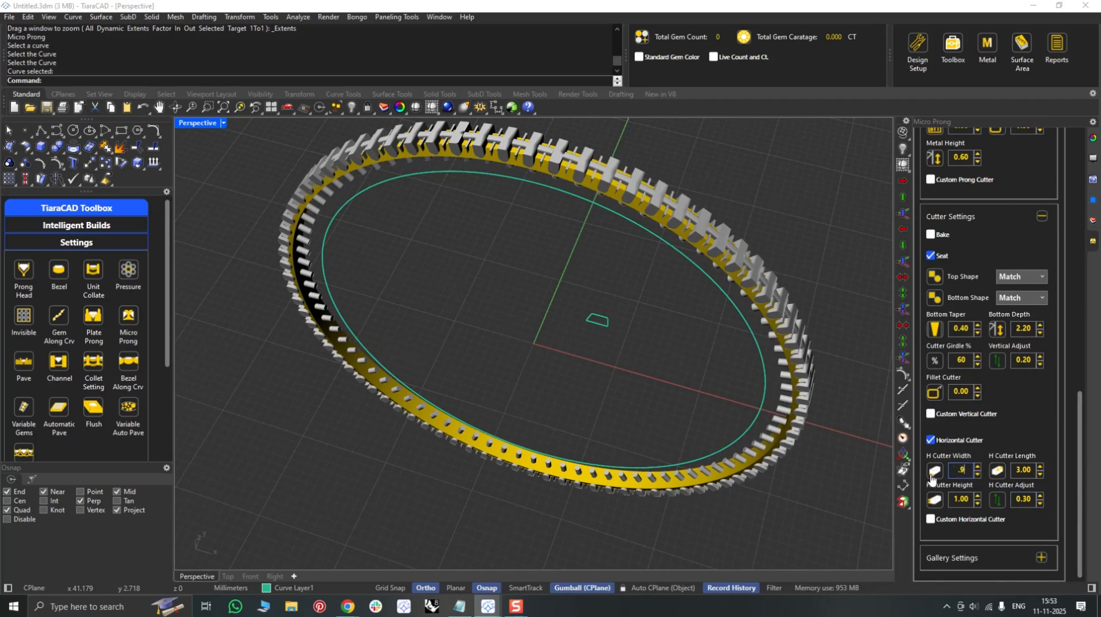
{"action": "key", "text": "Return"}
Load the Micro v cut library cutter as custom prong cutter at scale 1.4 and execute the setting.
{"action": "left_click", "coordinate": [931, 179]}
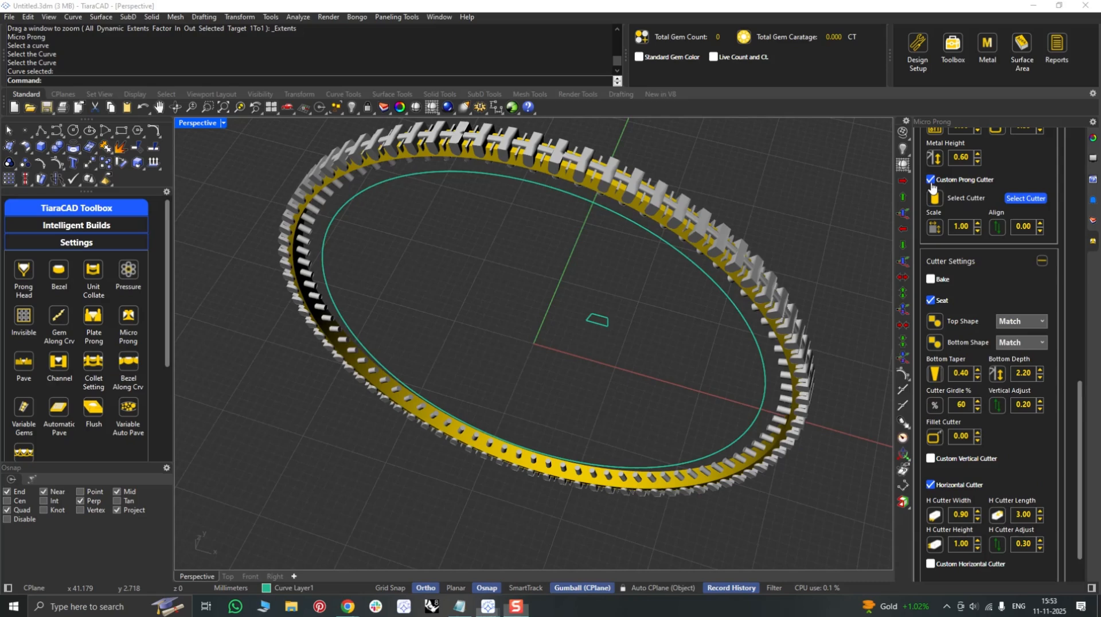
{"action": "left_click", "coordinate": [1014, 198]}
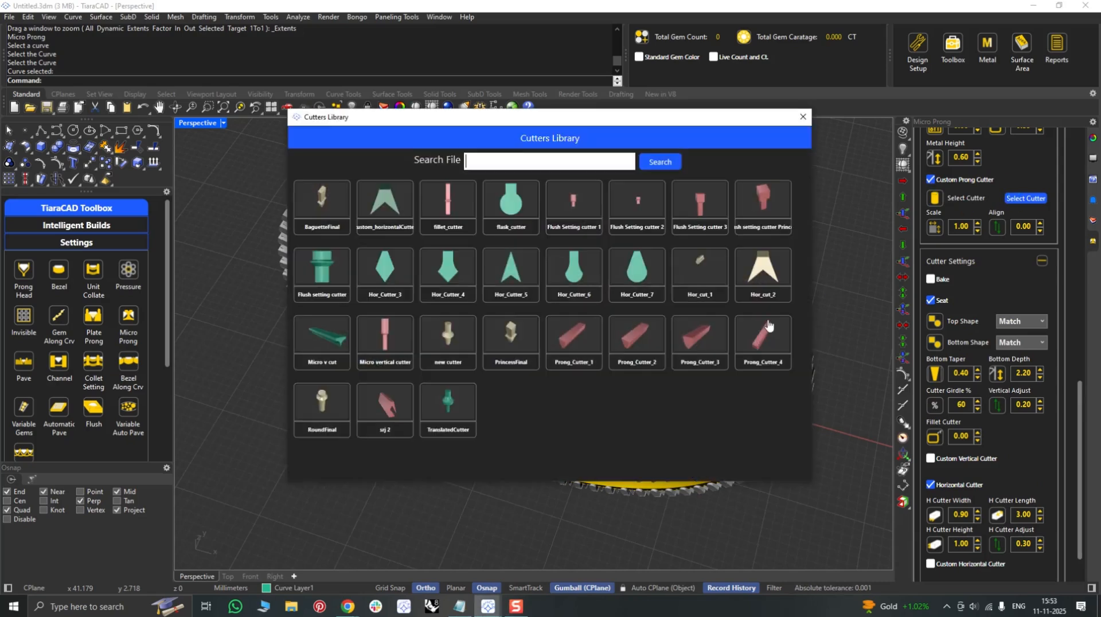
{"action": "right_click", "coordinate": [330, 339]}
{"action": "left_click", "coordinate": [361, 348]}
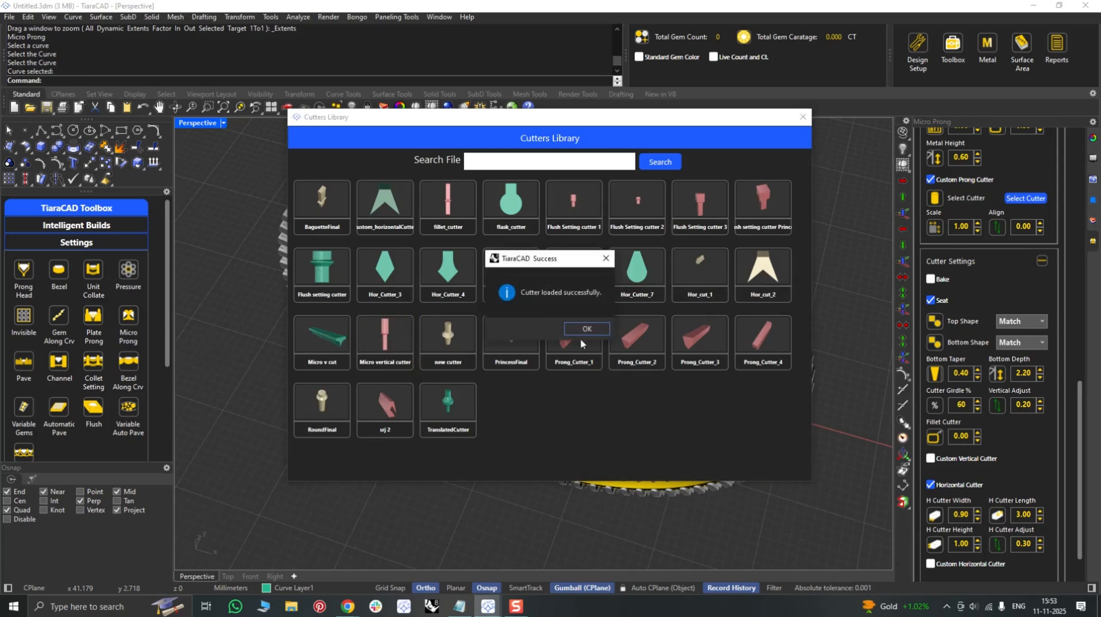
{"action": "left_click", "coordinate": [804, 118]}
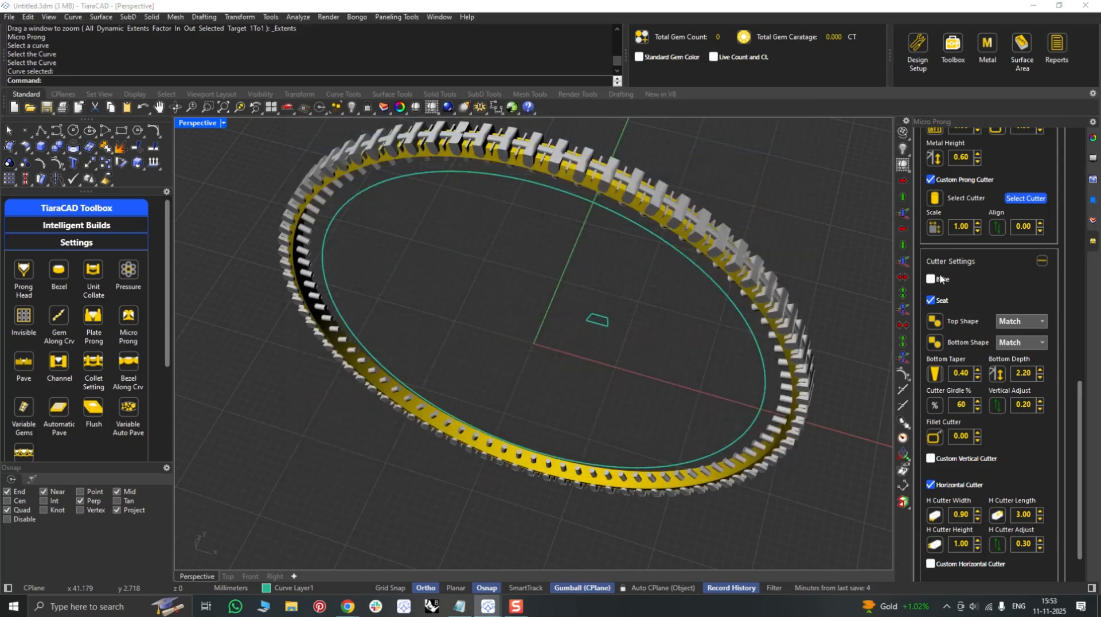
{"action": "left_click_drag", "start_coordinate": [960, 227], "coordinate": [886, 233]}
{"action": "type", "text": "1.4"}
{"action": "left_click_drag", "start_coordinate": [1079, 384], "coordinate": [1057, 156]}
{"action": "left_click", "coordinate": [976, 162]}
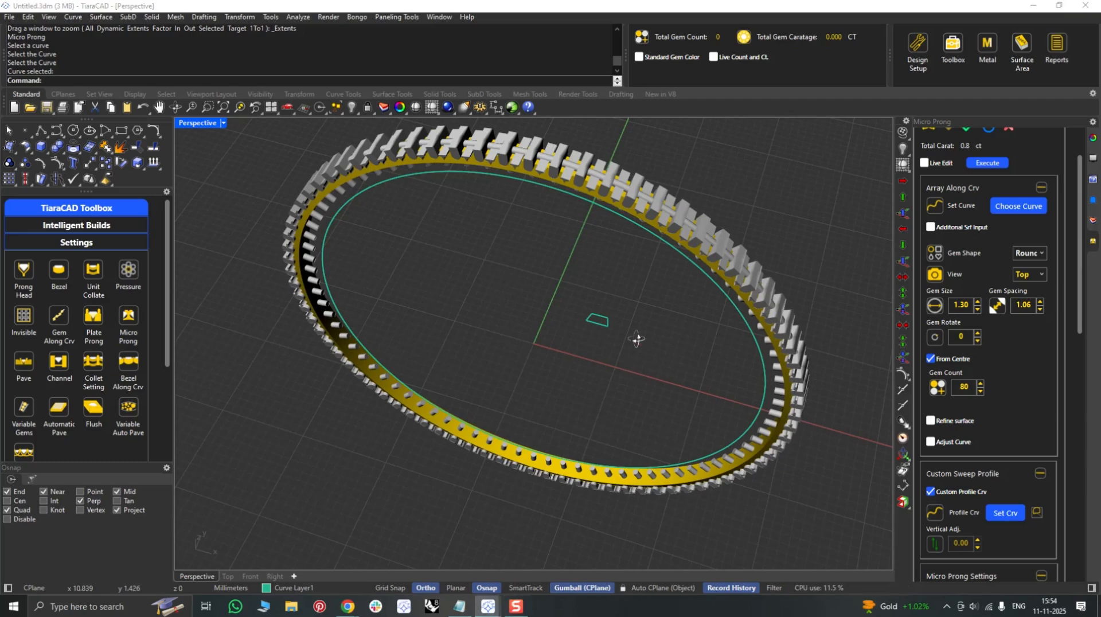
Inspect the cutters, collapse the micro prong and cutter settings, and accept the finished micro prong setting.
{"action": "right_click_drag", "start_coordinate": [628, 367], "coordinate": [632, 329]}
{"action": "scroll", "coordinate": [651, 263], "scroll_direction": "up", "scroll_amount": 3}
{"action": "scroll", "coordinate": [634, 325], "scroll_direction": "up", "scroll_amount": 8}
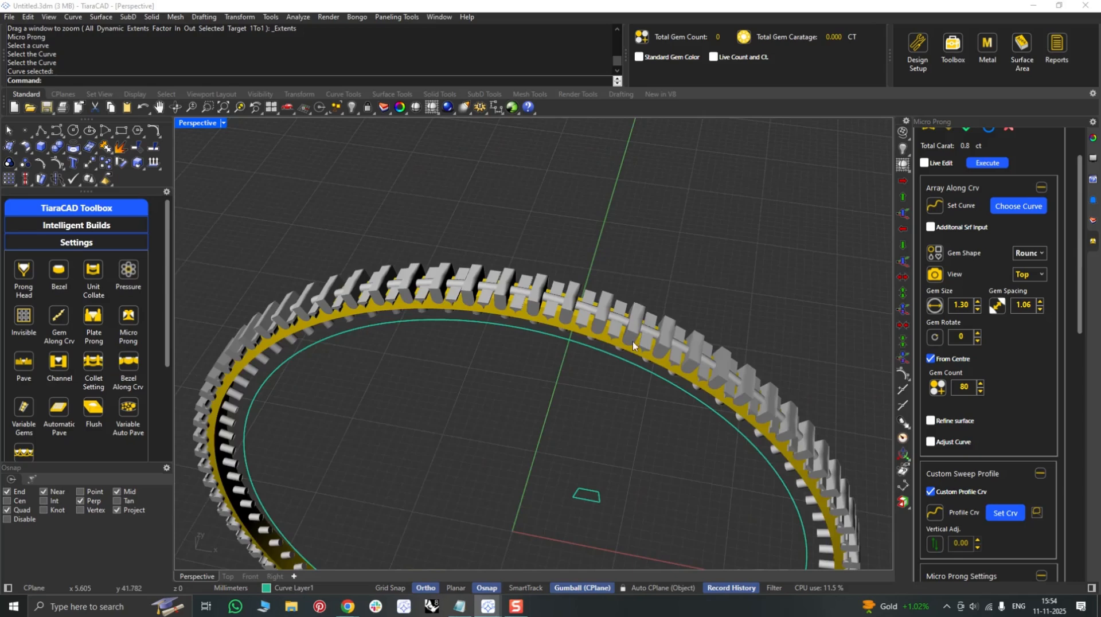
{"action": "right_click_drag", "start_coordinate": [654, 333], "coordinate": [629, 401], "text": "shift"}
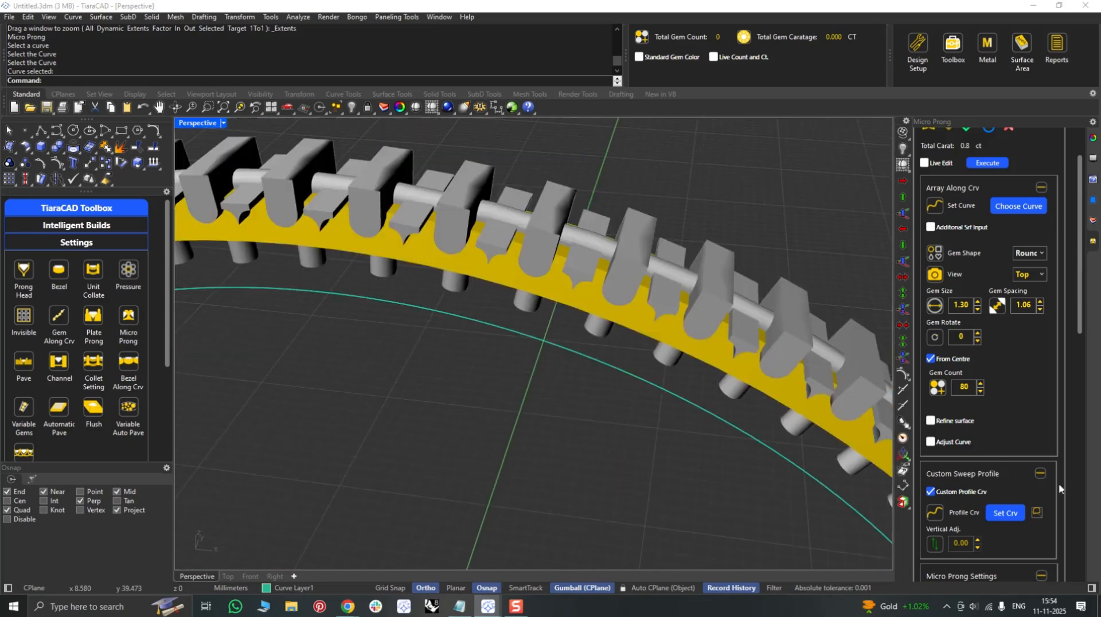
{"action": "scroll", "coordinate": [1072, 479], "scroll_direction": "down", "scroll_amount": 5}
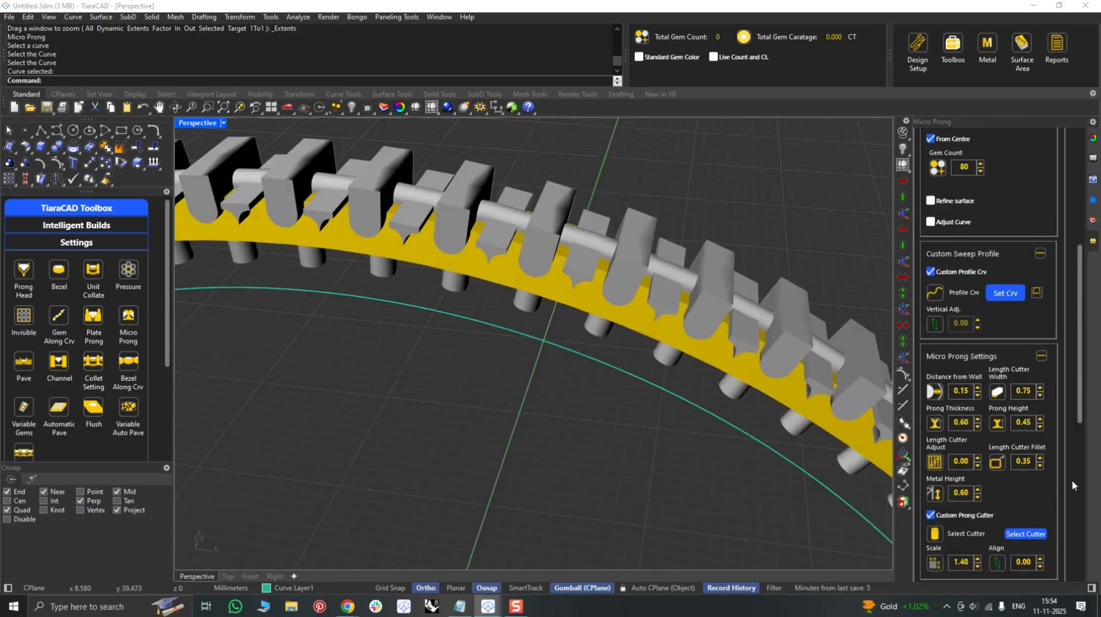
{"action": "left_click", "coordinate": [1041, 357]}
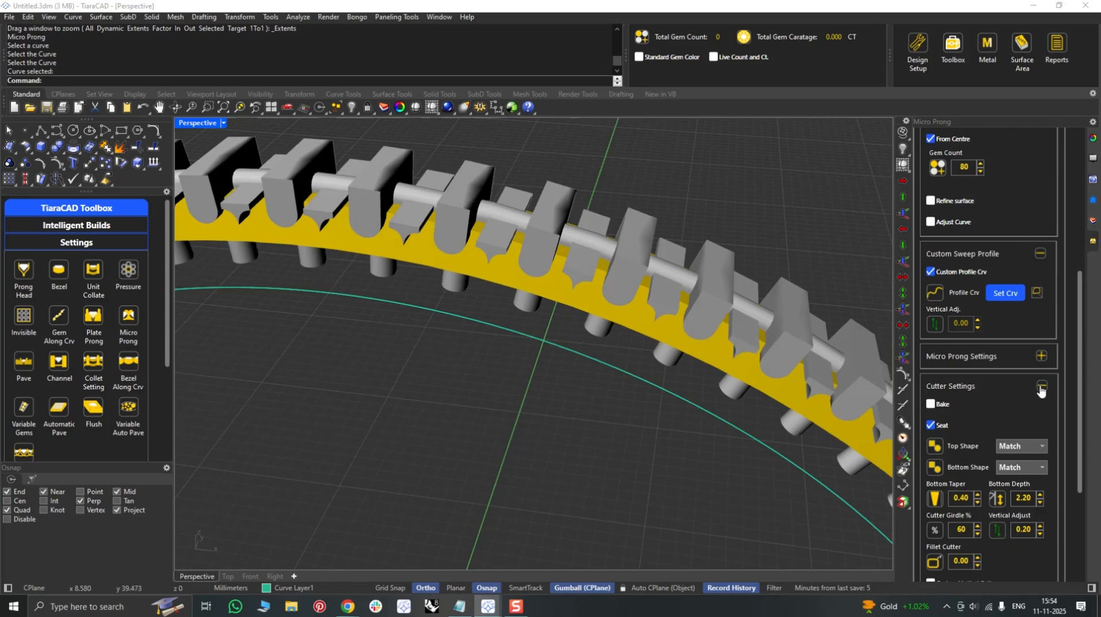
{"action": "left_click", "coordinate": [1042, 385]}
{"action": "right_click_drag", "start_coordinate": [588, 350], "coordinate": [601, 401]}
{"action": "scroll", "coordinate": [642, 252], "scroll_direction": "up", "scroll_amount": 3}
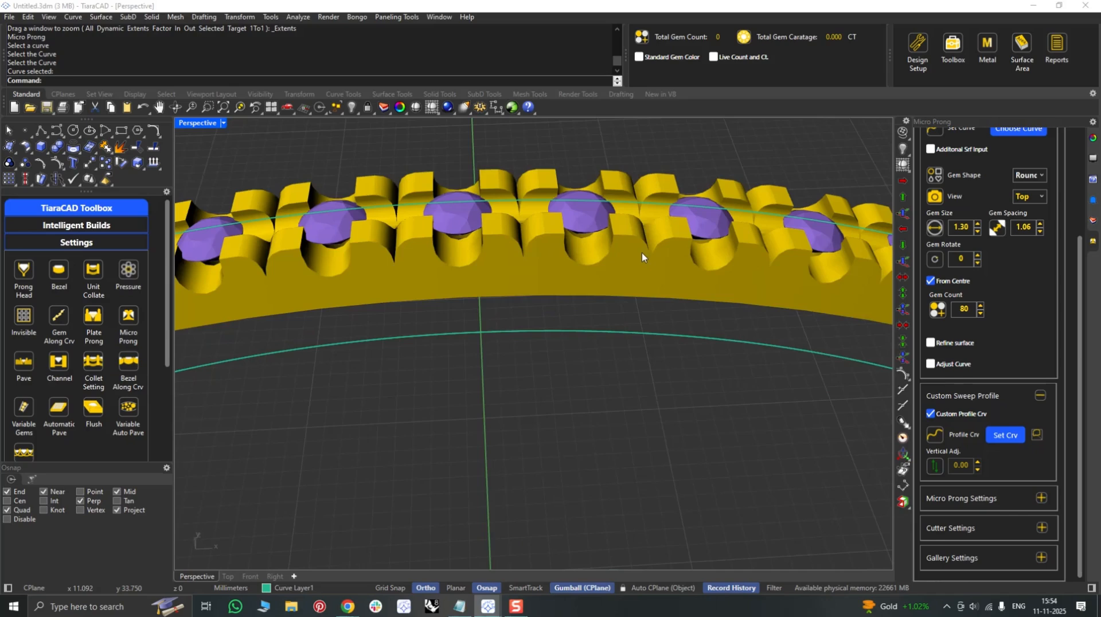
{"action": "scroll", "coordinate": [1072, 156], "scroll_direction": "up", "scroll_amount": 3}
{"action": "scroll", "coordinate": [1072, 156], "scroll_direction": "up", "scroll_amount": 1}
{"action": "left_click", "coordinate": [969, 184]}
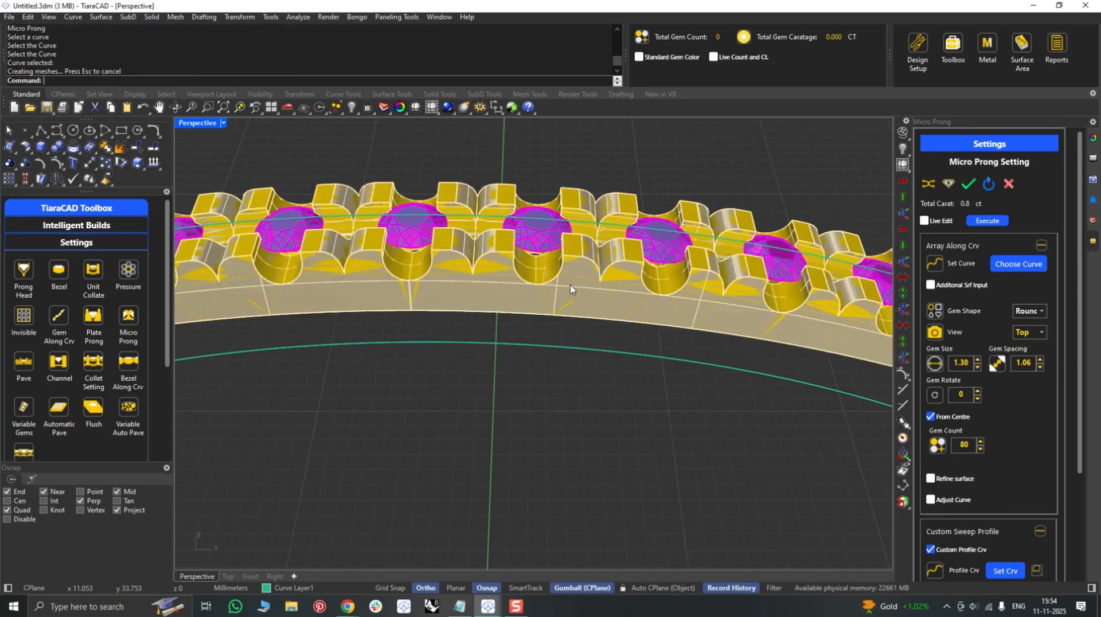
Turn off the surface isocurves on the bangle's metal body.
{"action": "scroll", "coordinate": [570, 290], "scroll_direction": "down", "scroll_amount": 2}
{"action": "scroll", "coordinate": [581, 387], "scroll_direction": "down", "scroll_amount": 4}
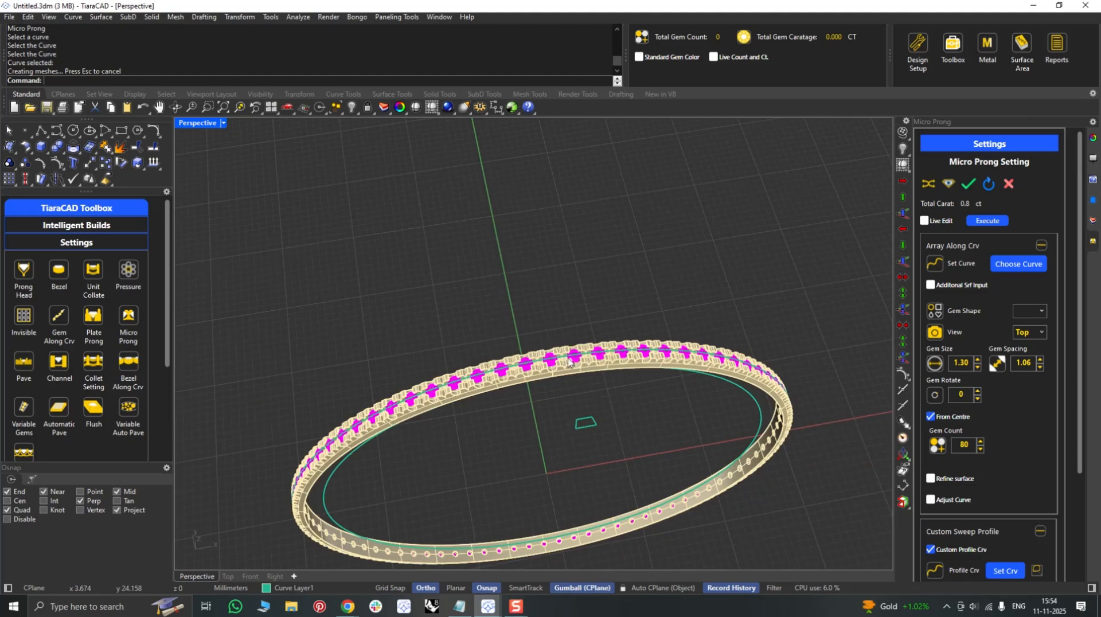
{"action": "scroll", "coordinate": [596, 383], "scroll_direction": "up", "scroll_amount": 4}
{"action": "left_click", "coordinate": [598, 383]}
{"action": "left_click", "coordinate": [1092, 138]}
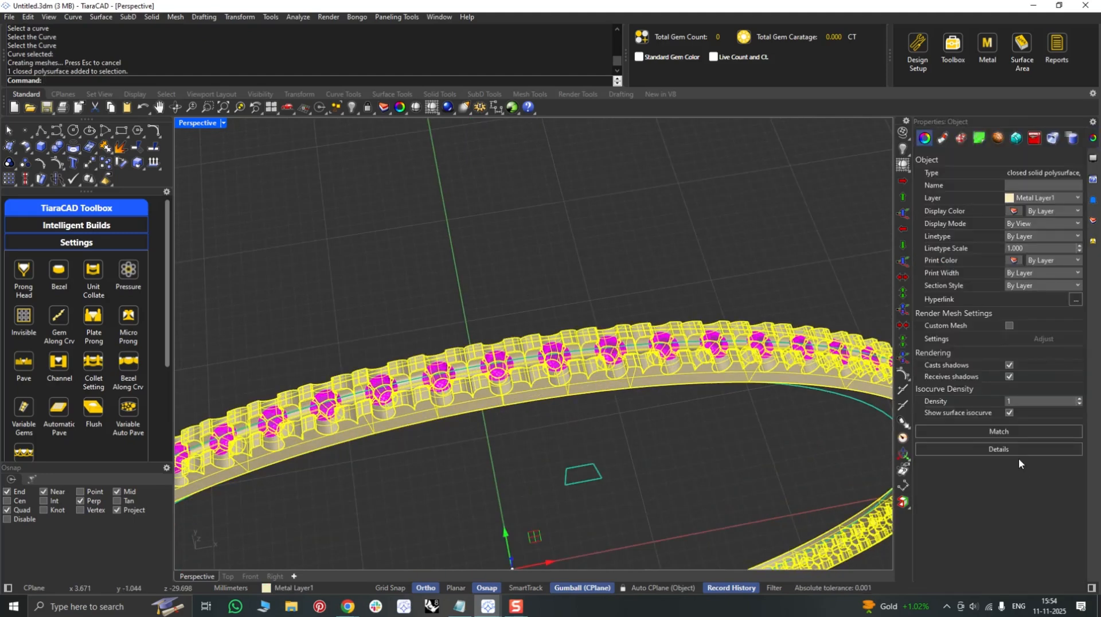
{"action": "left_click", "coordinate": [1010, 414]}
{"action": "left_click", "coordinate": [719, 475]}
Hide the gems briefly to check their seats in the metal, and undo the hiding.
{"action": "left_click", "coordinate": [613, 358]}
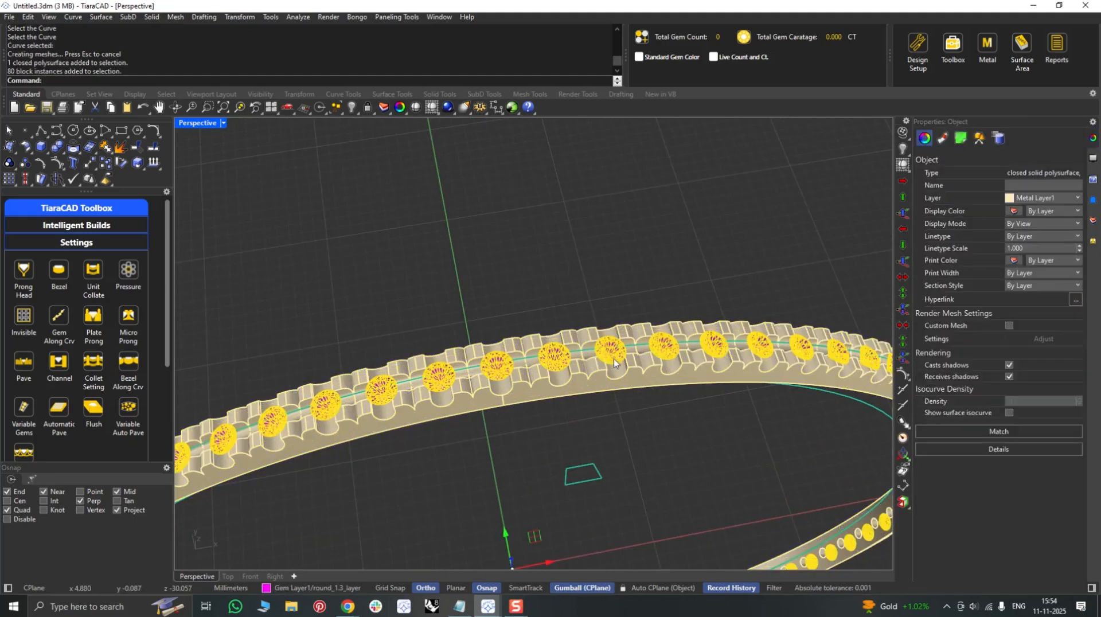
{"action": "type", "text": "h"}
{"action": "key", "text": "Return"}
{"action": "key", "text": "ctrl+z"}
{"action": "scroll", "coordinate": [651, 445], "scroll_direction": "up", "scroll_amount": 5}
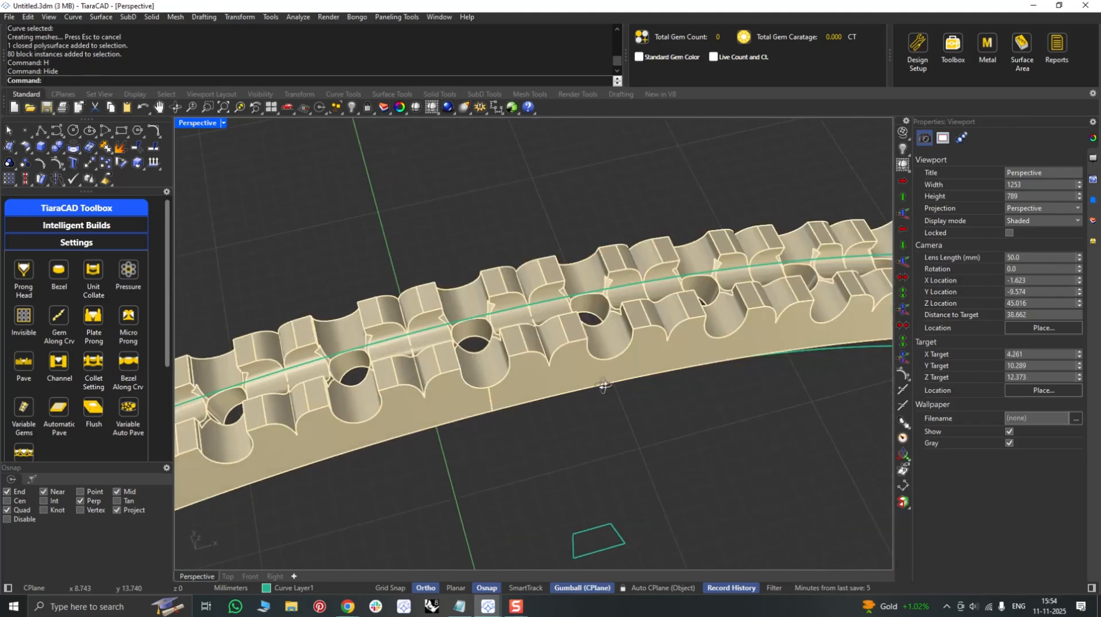
{"action": "scroll", "coordinate": [613, 393], "scroll_direction": "down", "scroll_amount": 3}
Hide the outer circle and the trapezoid profile curve, excluding the inner circle from the selection.
{"action": "type", "text": "ze"}
{"action": "key", "text": "Return"}
{"action": "type", "text": "sc"}
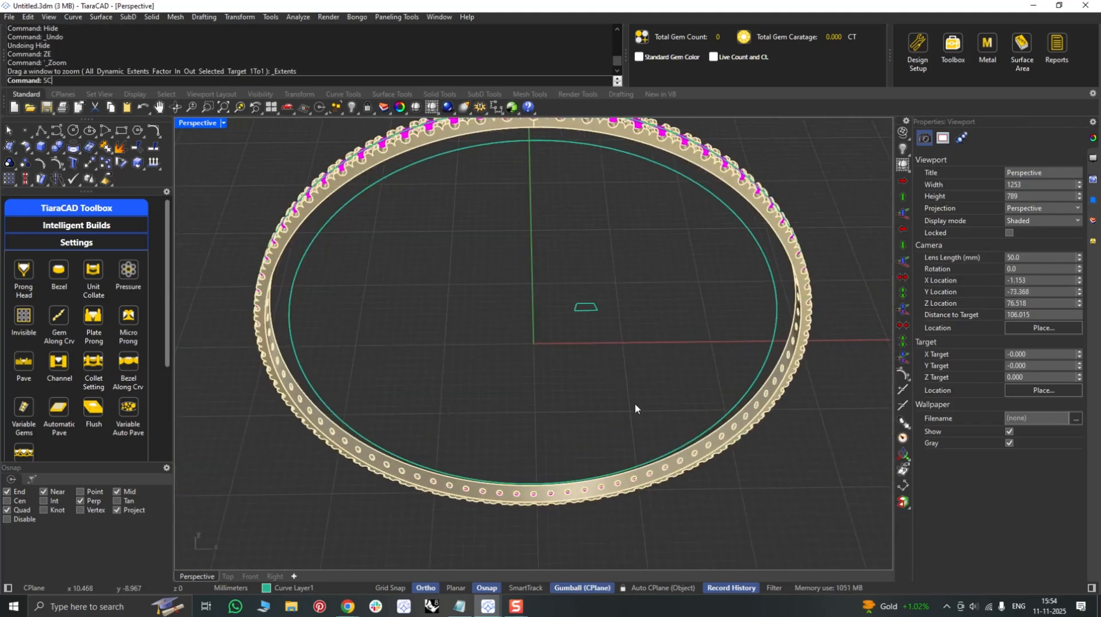
{"action": "key", "text": "Return"}
{"action": "right_click_drag", "start_coordinate": [659, 311], "coordinate": [738, 282]}
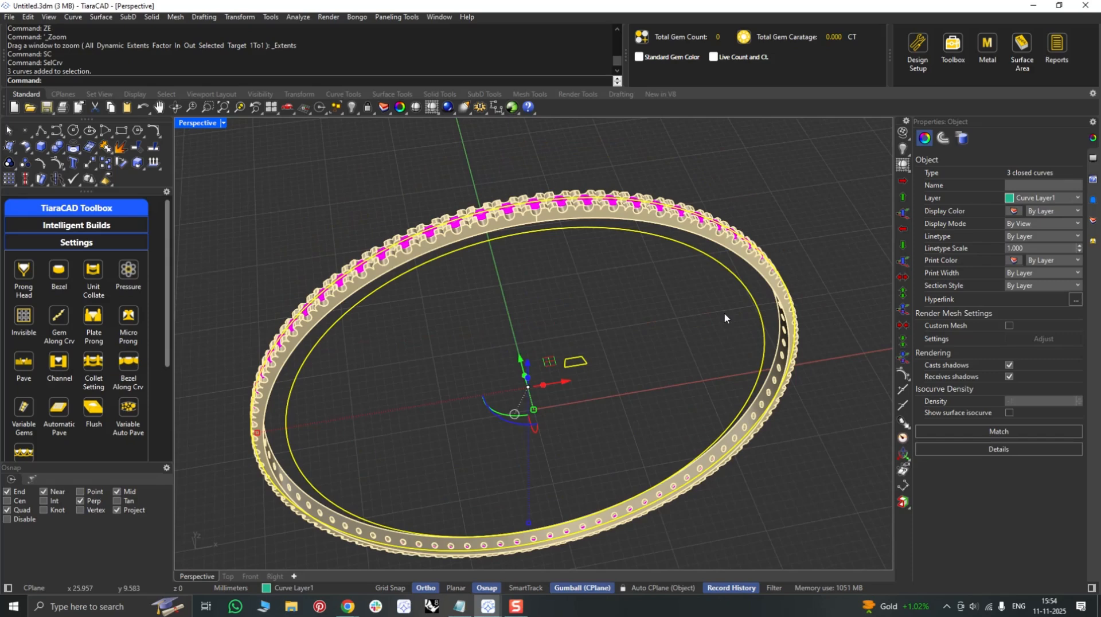
{"action": "left_click", "coordinate": [744, 289], "text": "ctrl"}
{"action": "key", "text": "ctrl+h"}
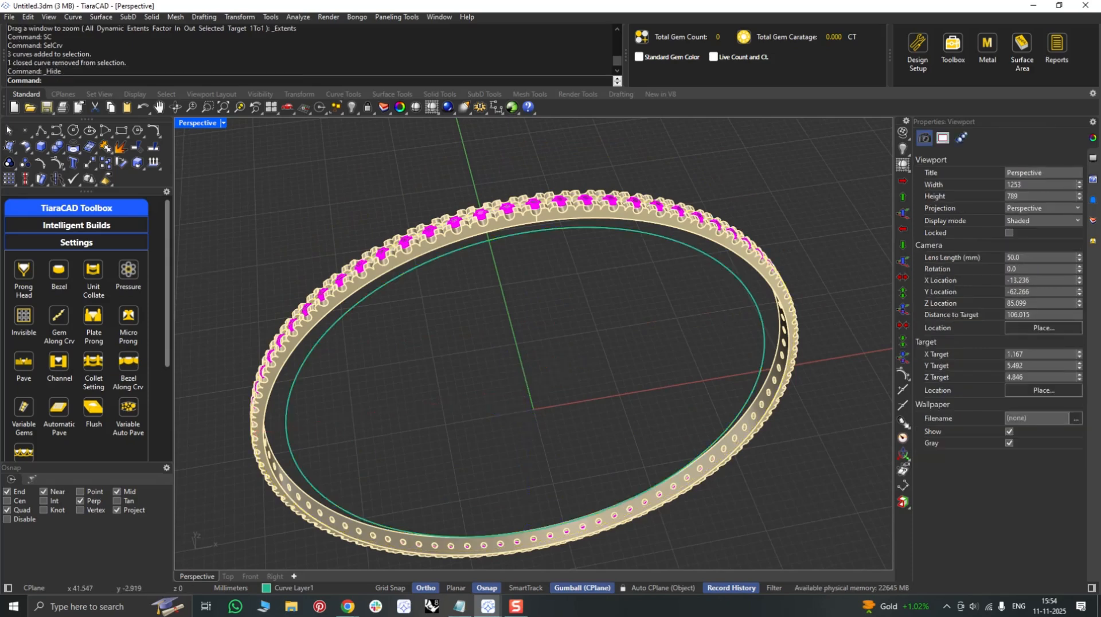
Start Surface From Cross Section and draw a 0.8 by 0.8 mm square above the bangle in the Top view.
{"action": "right_click_drag", "start_coordinate": [563, 433], "coordinate": [563, 444]}
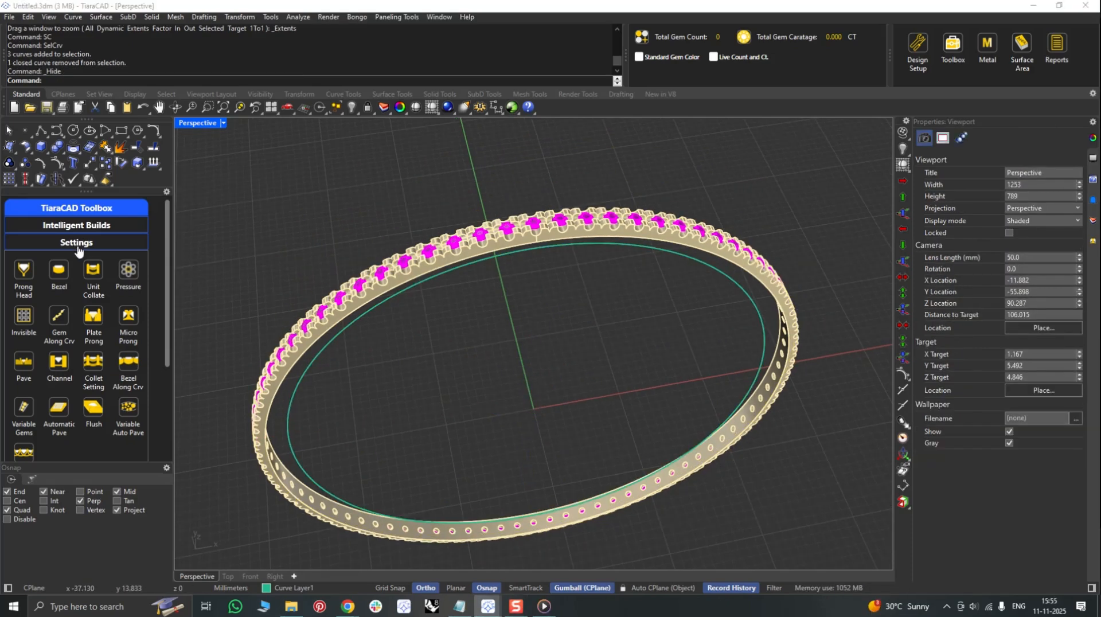
{"action": "left_click", "coordinate": [79, 245]}
{"action": "left_click", "coordinate": [76, 294]}
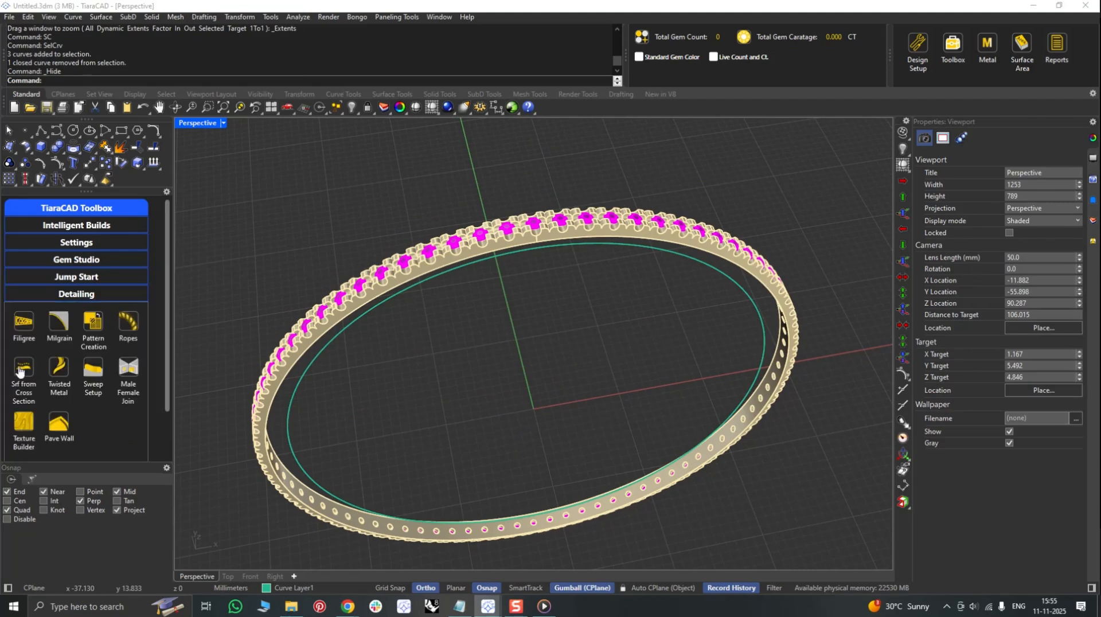
{"action": "left_click", "coordinate": [24, 374]}
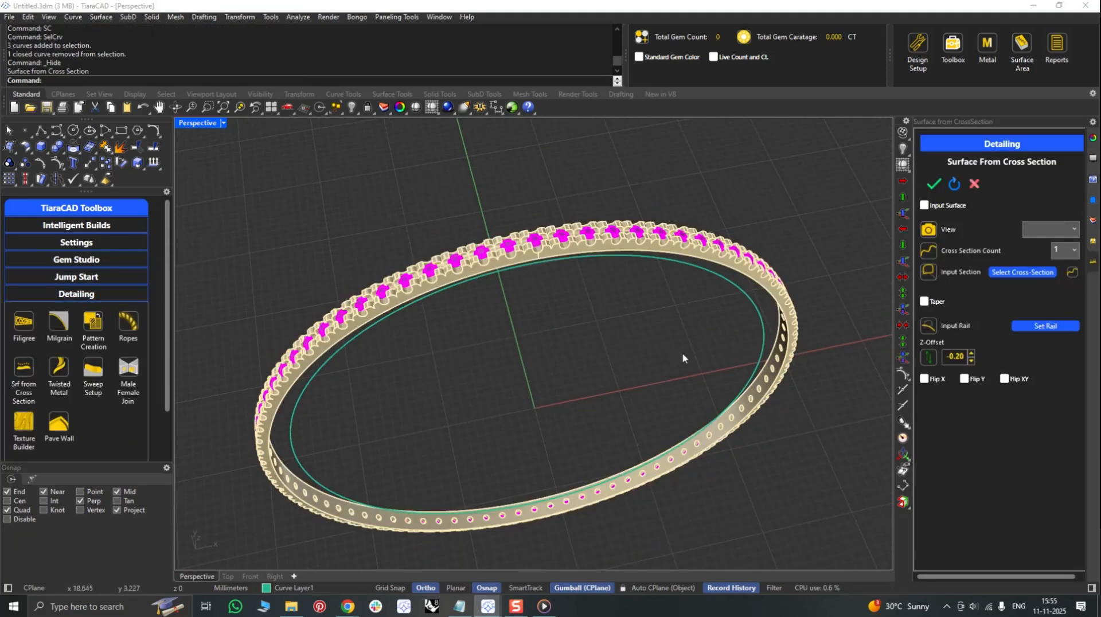
{"action": "key", "text": "ctrl+F1"}
{"action": "left_click", "coordinate": [121, 130]}
{"action": "left_click", "coordinate": [600, 266]}
{"action": "type", "text": ".8"}
{"action": "key", "text": "Return"}
{"action": "type", "text": ".8"}
{"action": "key", "text": "Return"}
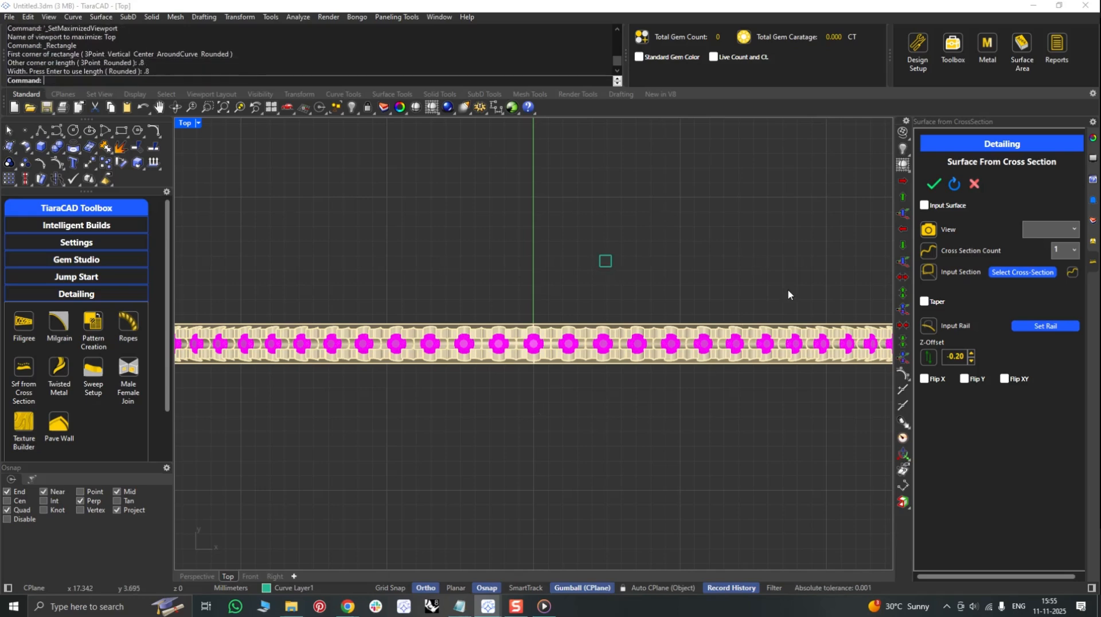
Run the square cross-section along the inner circle with a Z-offset of 0 and accept the resulting ring.
{"action": "left_click", "coordinate": [1039, 274]}
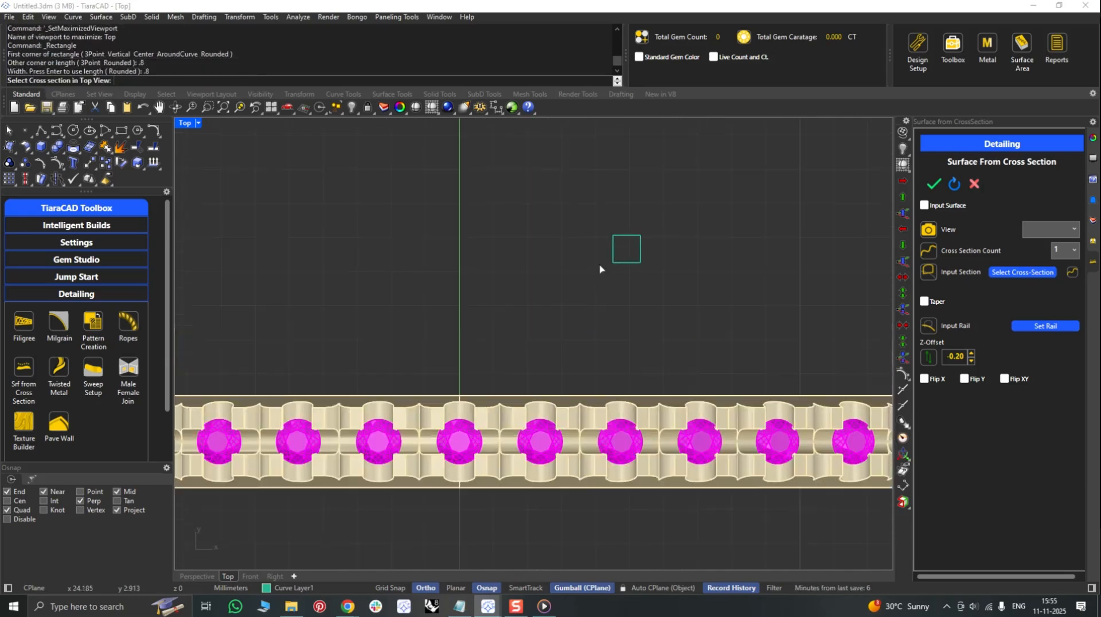
{"action": "left_click", "coordinate": [626, 262]}
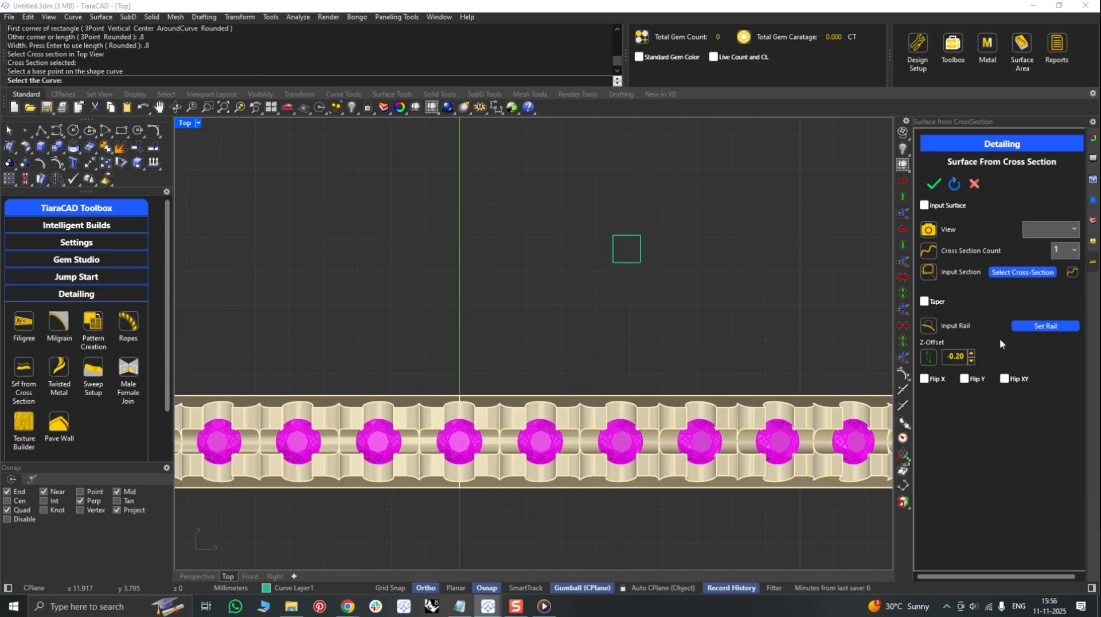
{"action": "left_click", "coordinate": [1054, 327]}
{"action": "left_click", "coordinate": [757, 310]}
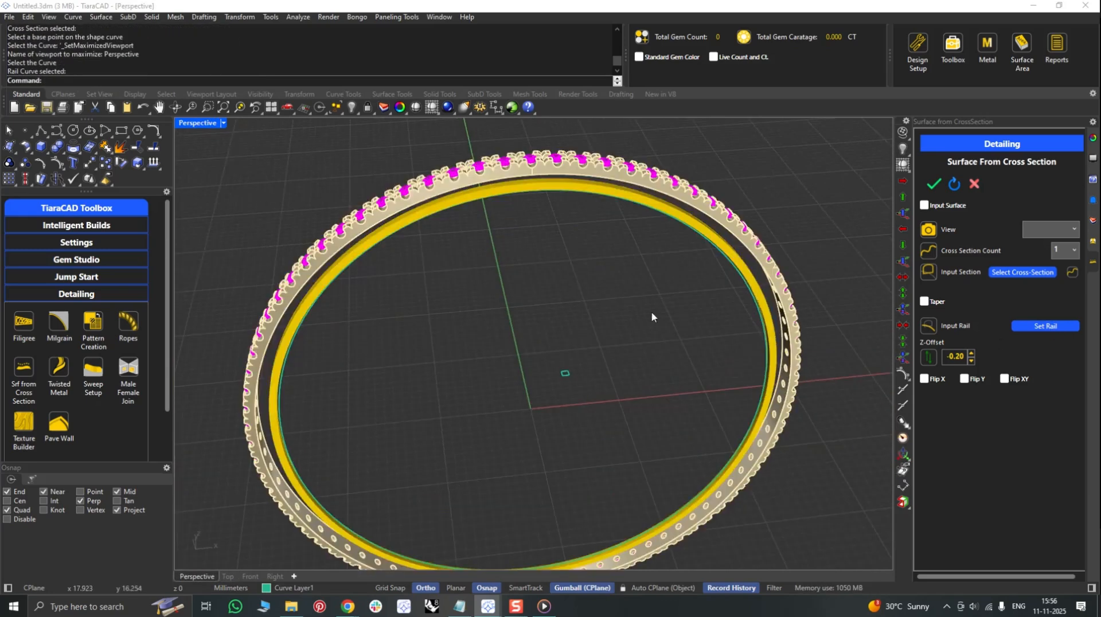
{"action": "left_click_drag", "start_coordinate": [964, 357], "coordinate": [859, 369]}
{"action": "type", "text": "0"}
{"action": "right_click_drag", "start_coordinate": [681, 353], "coordinate": [722, 379]}
{"action": "left_click", "coordinate": [934, 183]}
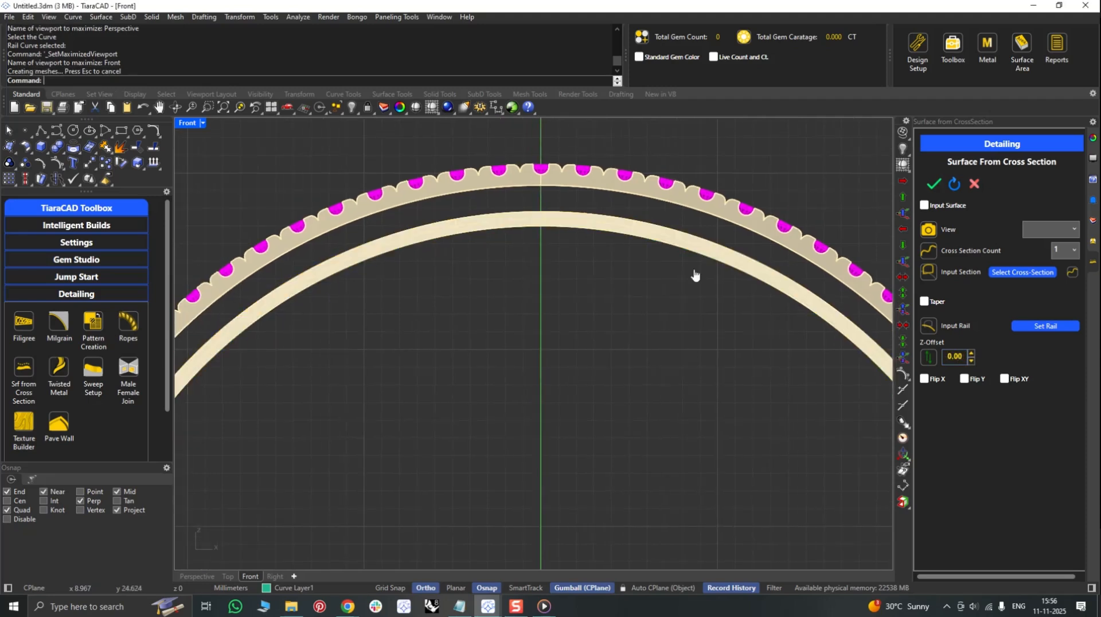
Turn off the plain inner ring's surface isocurves and left-align the ring with the stone band's edge in the Right view.
{"action": "left_click", "coordinate": [714, 255]}
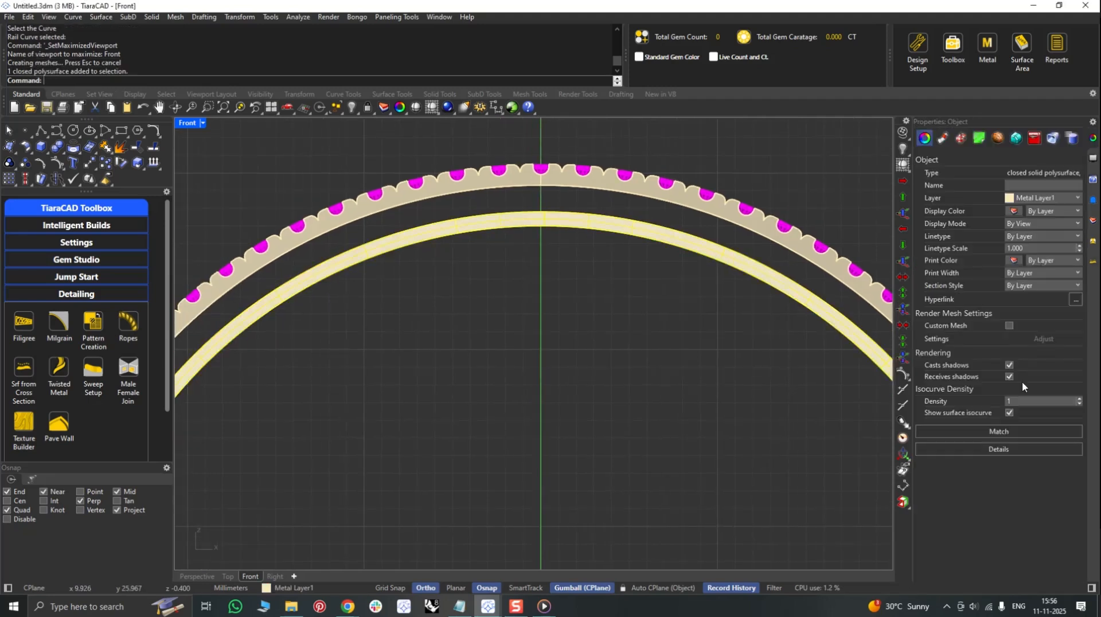
{"action": "left_click", "coordinate": [1009, 413]}
{"action": "key", "text": "ctrl+F3"}
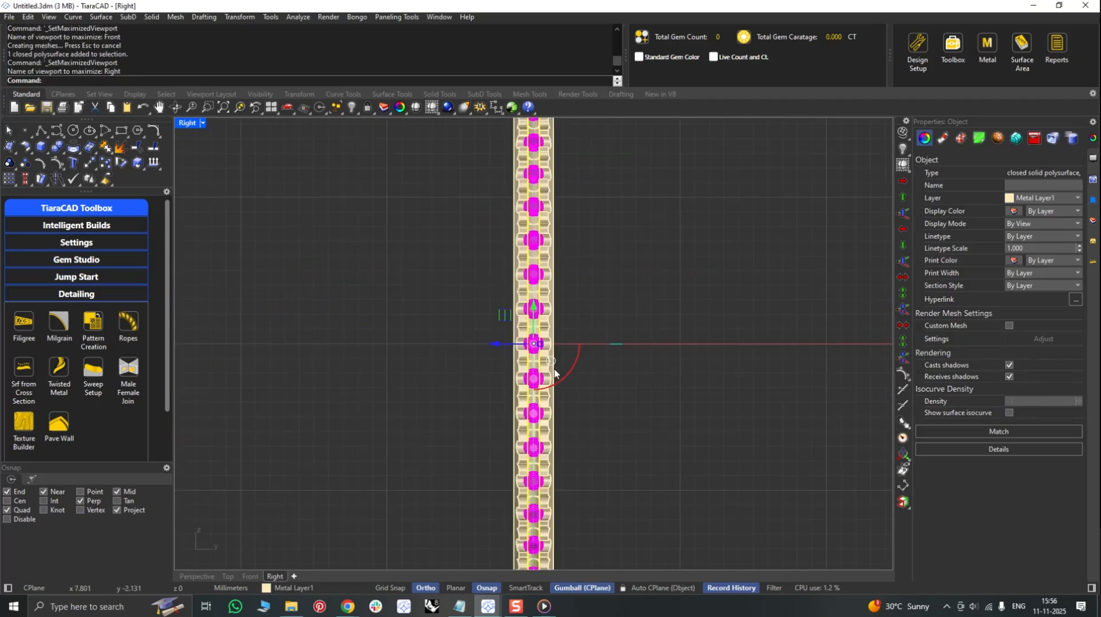
{"action": "right_click_drag", "start_coordinate": [560, 376], "coordinate": [586, 435]}
{"action": "scroll", "coordinate": [568, 365], "scroll_direction": "up", "scroll_amount": 4}
{"action": "type", "text": "a"}
{"action": "key", "text": "space"}
{"action": "scroll", "coordinate": [552, 364], "scroll_direction": "up", "scroll_amount": 10}
{"action": "type", "text": "l"}
{"action": "key", "text": "space"}
{"action": "left_click", "coordinate": [505, 372]}
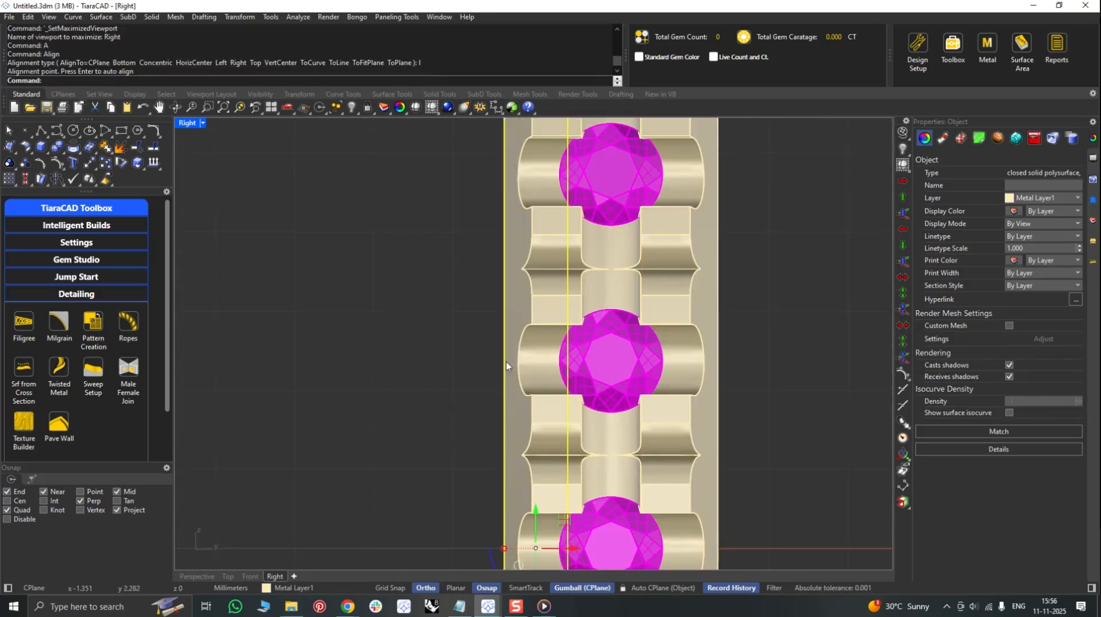
Move the plain inner ring 0.4 mm outward beyond the stone band's edge.
{"action": "right_click_drag", "start_coordinate": [507, 368], "coordinate": [565, 376]}
{"action": "type", "text": "m"}
{"action": "key", "text": "space"}
{"action": "left_click", "coordinate": [507, 342]}
{"action": "type", "text": ".4"}
{"action": "key", "text": "Return"}
{"action": "left_click", "coordinate": [396, 345]}
Mirror the plain ring across the Y axis to make a copy on the opposite side of the bangle.
{"action": "key", "text": "space"}
{"action": "type", "text": "y"}
{"action": "key", "text": "space"}
{"action": "scroll", "coordinate": [446, 342], "scroll_direction": "down", "scroll_amount": 2}
{"action": "left_click", "coordinate": [462, 344]}
Measure the overall width across the outer edges of the two plain rings in the Right view.
{"action": "type", "text": "zz"}
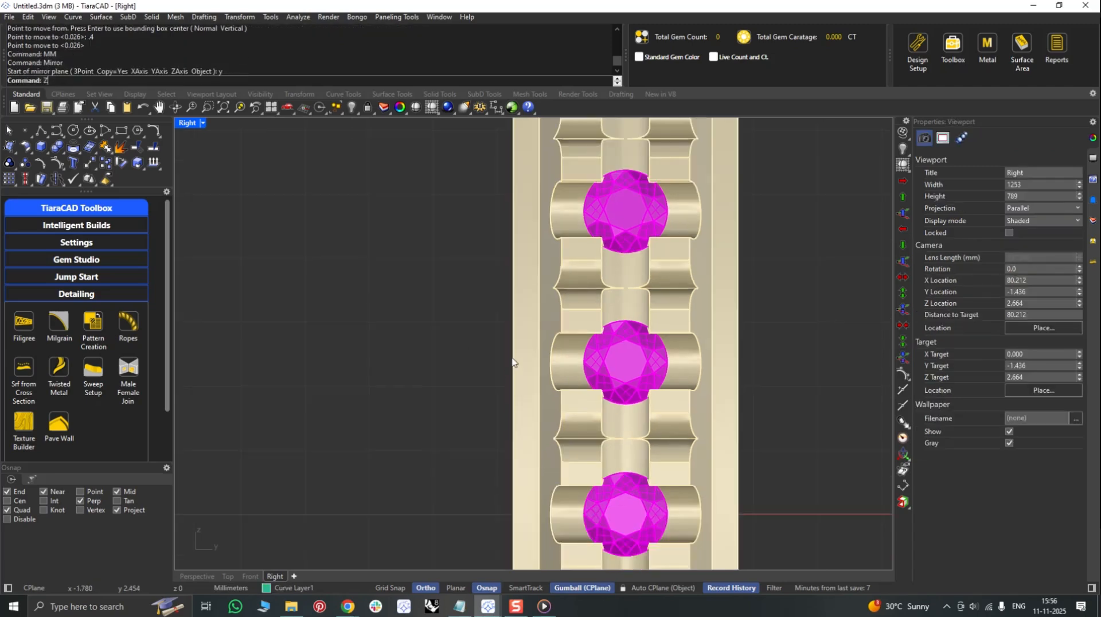
{"action": "key", "text": "space"}
{"action": "left_click", "coordinate": [513, 357]}
{"action": "left_click", "coordinate": [733, 356]}
{"action": "scroll", "coordinate": [484, 348], "scroll_direction": "down", "scroll_amount": 4}
{"action": "key", "text": "Escape"}
Delete the square cross-section curve, excluding the inner circle from the curve selection.
{"action": "key", "text": "ctrl+F4"}
{"action": "right_click_drag", "start_coordinate": [570, 428], "coordinate": [610, 382]}
{"action": "type", "text": "sc"}
{"action": "key", "text": "space"}
{"action": "left_click_drag", "start_coordinate": [797, 213], "coordinate": [678, 371], "text": "ctrl"}
{"action": "key", "text": "Delete"}
{"action": "right_click_drag", "start_coordinate": [677, 373], "coordinate": [572, 330]}
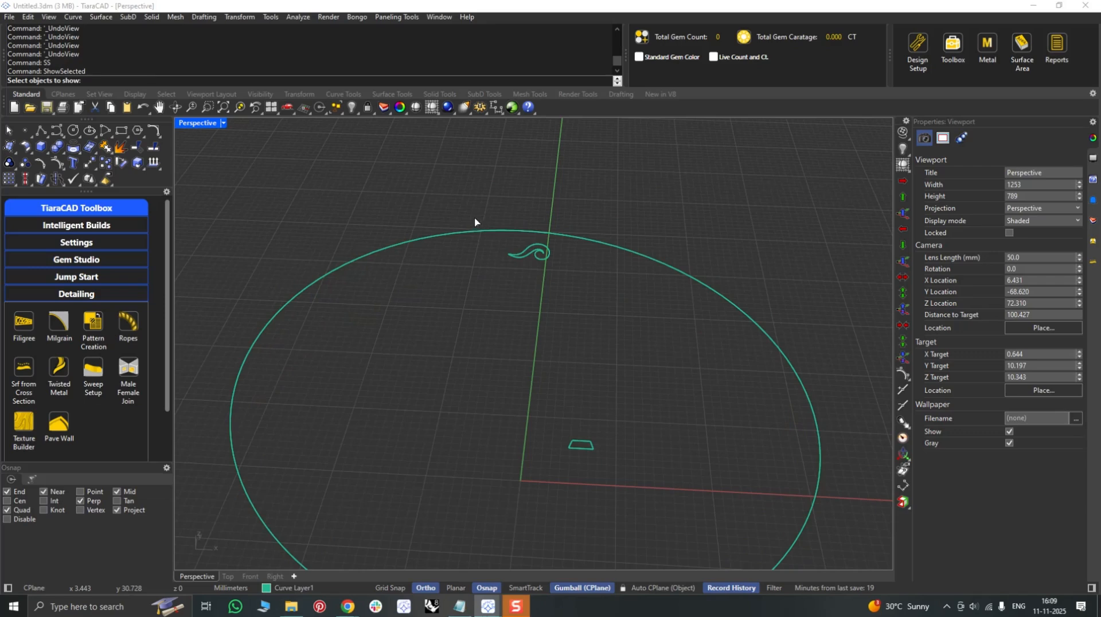
Show the hidden swirl curve again and move it sideways clear of the bangle.
{"action": "left_click", "coordinate": [539, 267]}
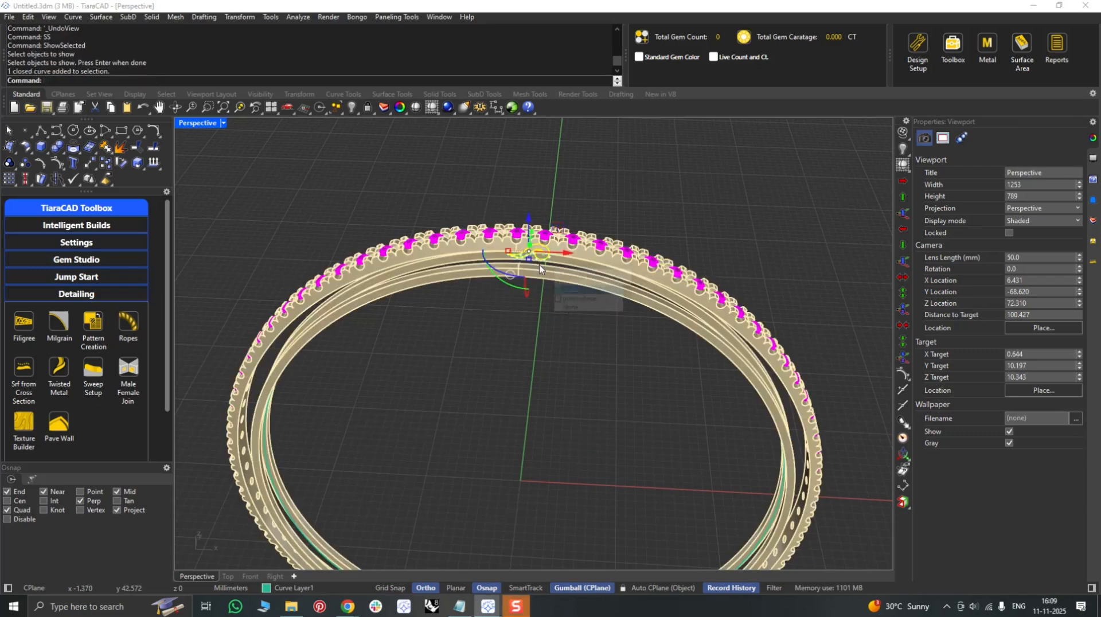
{"action": "left_click", "coordinate": [570, 290]}
{"action": "right_click_drag", "start_coordinate": [497, 330], "coordinate": [435, 339]}
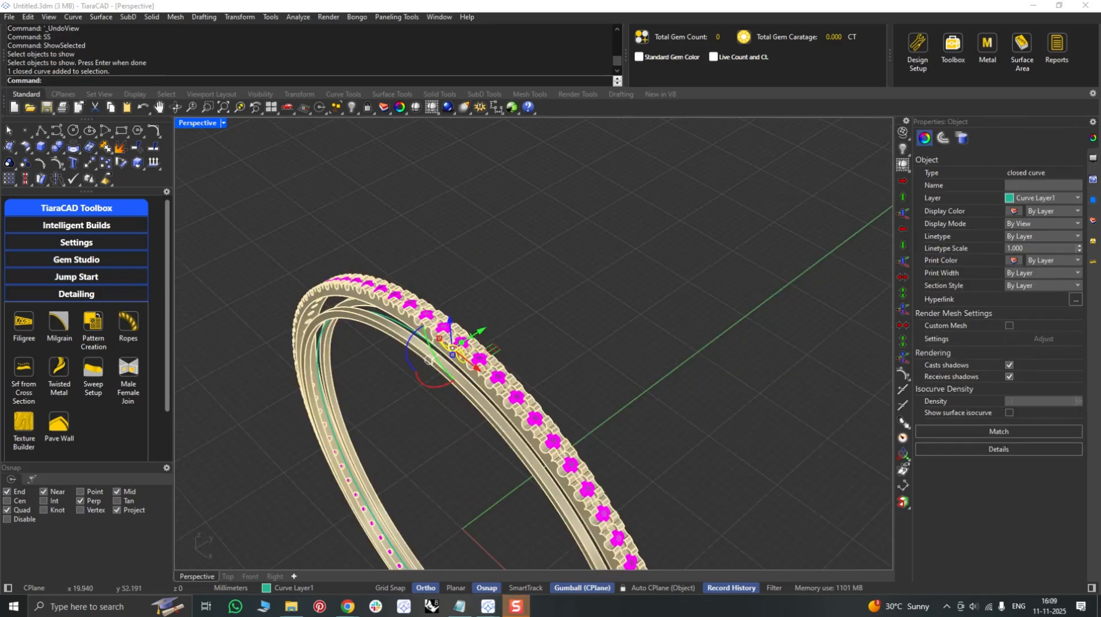
{"action": "right_click_drag", "start_coordinate": [705, 370], "coordinate": [594, 354]}
{"action": "left_click_drag", "start_coordinate": [463, 328], "coordinate": [555, 312]}
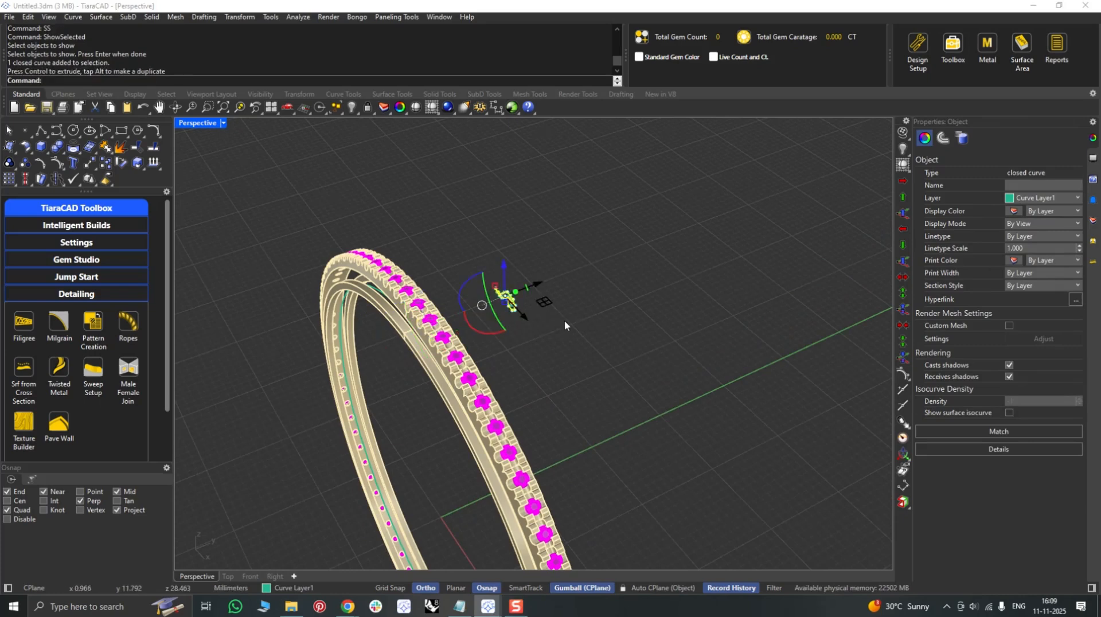
Undo the last gumball transform and rotate the swirl curve to lie flat on the horizontal plane.
{"action": "type", "text": "zs"}
{"action": "key", "text": "Return"}
{"action": "right_click_drag", "start_coordinate": [570, 353], "coordinate": [534, 361]}
{"action": "key", "text": "ctrl+z"}
{"action": "left_click_drag", "start_coordinate": [541, 381], "coordinate": [498, 330]}
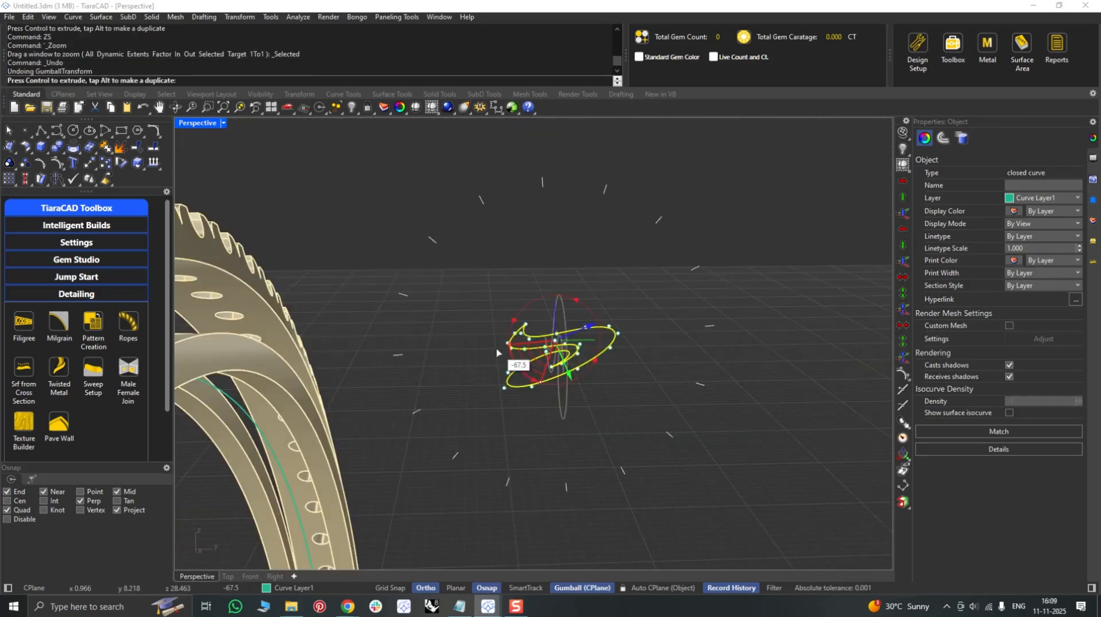
{"action": "right_click_drag", "start_coordinate": [602, 393], "coordinate": [654, 448]}
Extrude the swirl curve 0.8 mm as a solid to one side only, and delete the source curve.
{"action": "type", "text": "e"}
{"action": "key", "text": "Return"}
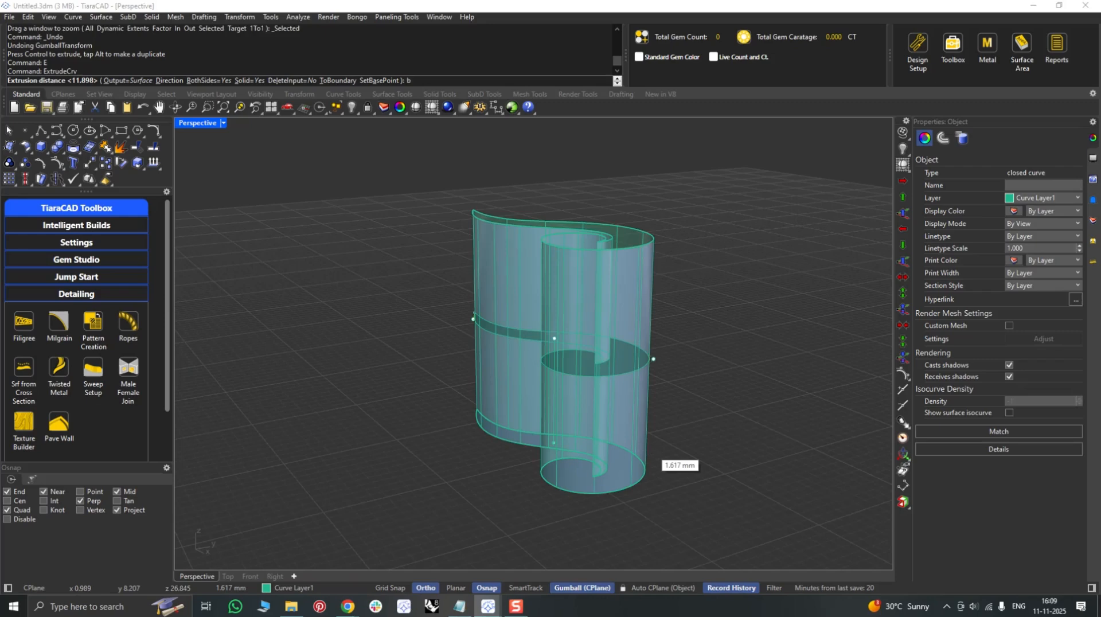
{"action": "type", "text": "b"}
{"action": "key", "text": "Return"}
{"action": "type", "text": ".8"}
{"action": "key", "text": "Return"}
{"action": "key", "text": "Delete"}
Rotate both plain rings about the origin in the Front view to bring their seams onto the vertical axis.
{"action": "scroll", "coordinate": [647, 386], "scroll_direction": "down", "scroll_amount": 6}
{"action": "right_click_drag", "start_coordinate": [647, 385], "coordinate": [635, 407]}
{"action": "left_click", "coordinate": [635, 440]}
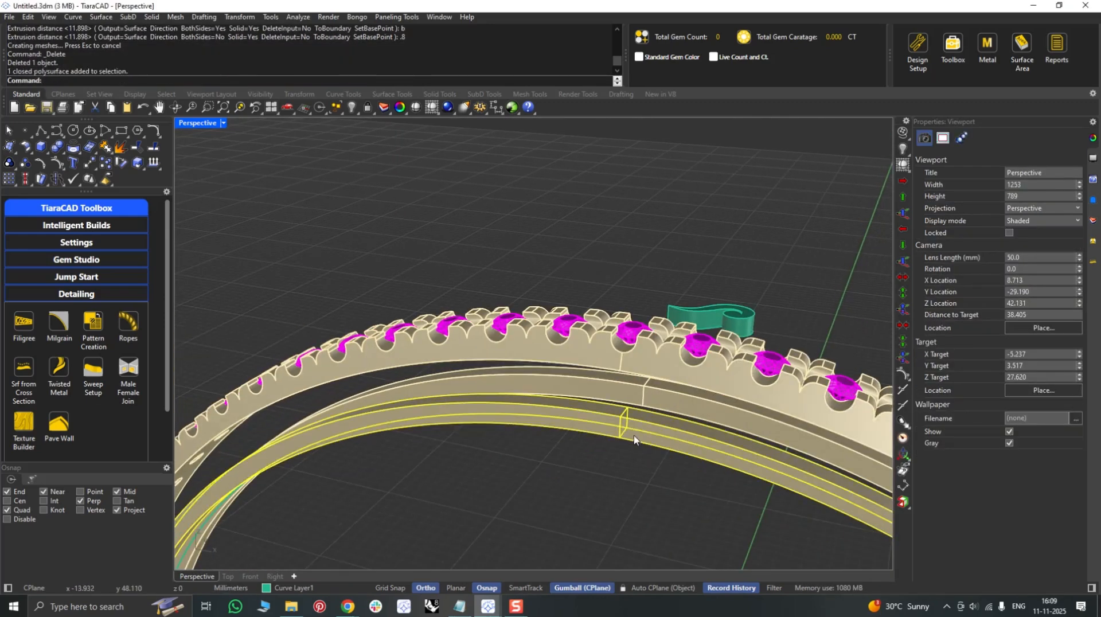
{"action": "left_click", "coordinate": [666, 400], "text": "shift"}
{"action": "key", "text": "ctrl+F2"}
{"action": "type", "text": "zs"}
{"action": "key", "text": "Return"}
{"action": "type", "text": "r"}
{"action": "key", "text": "Return"}
{"action": "right_click_drag", "start_coordinate": [582, 190], "coordinate": [602, 425]}
{"action": "scroll", "coordinate": [602, 425], "scroll_direction": "up", "scroll_amount": 14}
{"action": "type", "text": "0"}
{"action": "key", "text": "Return"}
{"action": "left_click", "coordinate": [376, 287]}
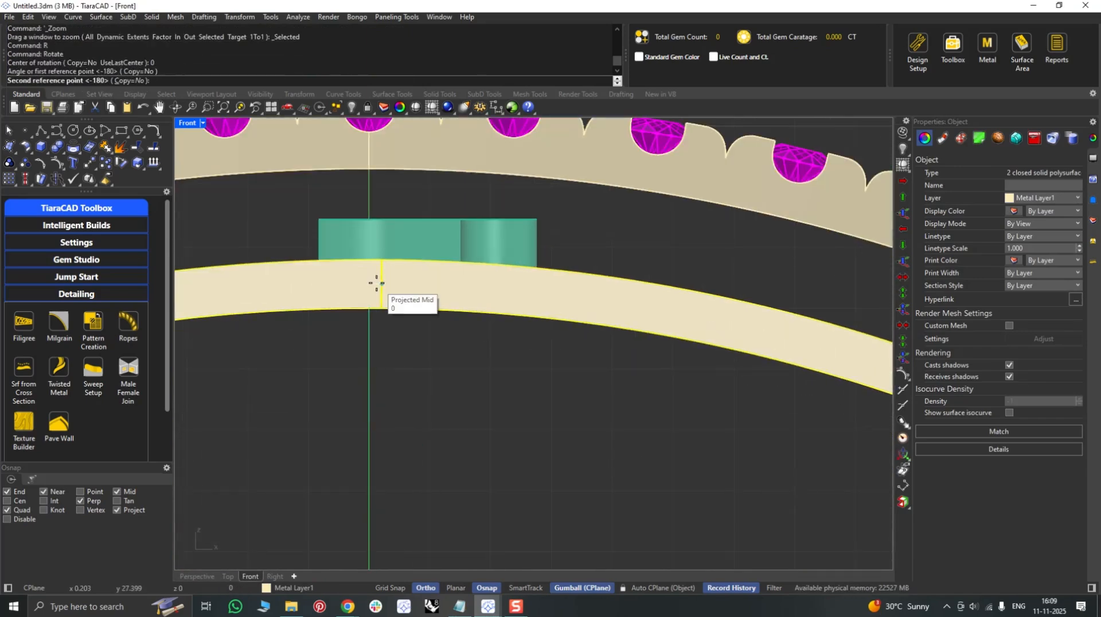
{"action": "left_click", "coordinate": [368, 207]}
{"action": "left_click", "coordinate": [561, 340]}
Duplicate the facing edges of the plain ring and the stone band, loft a surface between them, and delete the edge curves.
{"action": "key", "text": "ctrl+F4"}
{"action": "scroll", "coordinate": [580, 350], "scroll_direction": "up", "scroll_amount": 5}
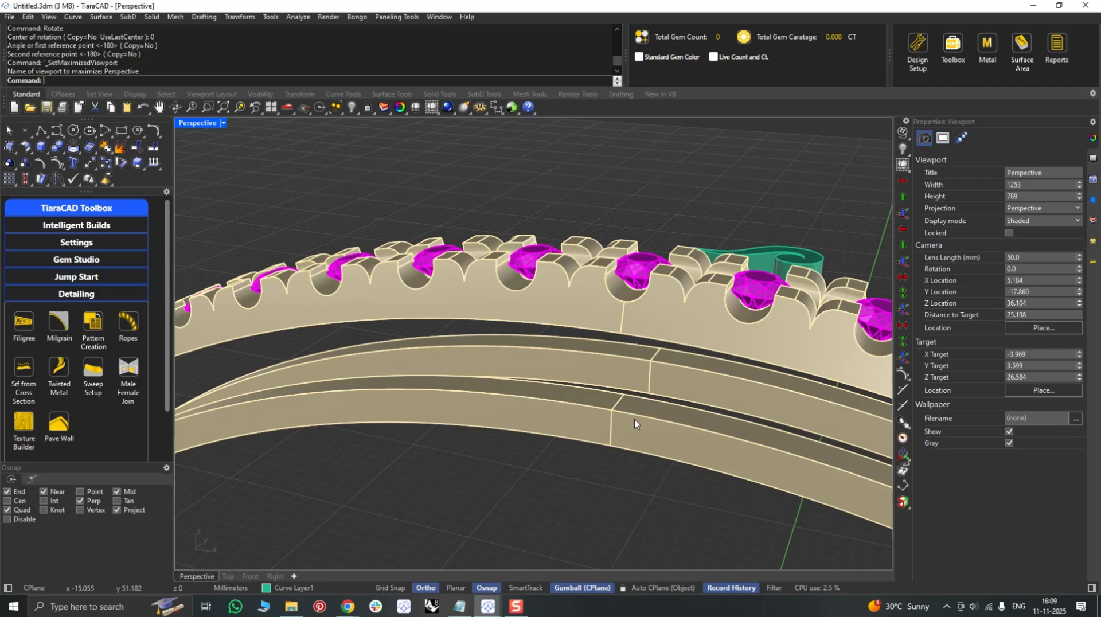
{"action": "type", "text": "de"}
{"action": "key", "text": "Return"}
{"action": "left_click", "coordinate": [639, 416]}
{"action": "left_click", "coordinate": [631, 333]}
{"action": "key", "text": "Return"}
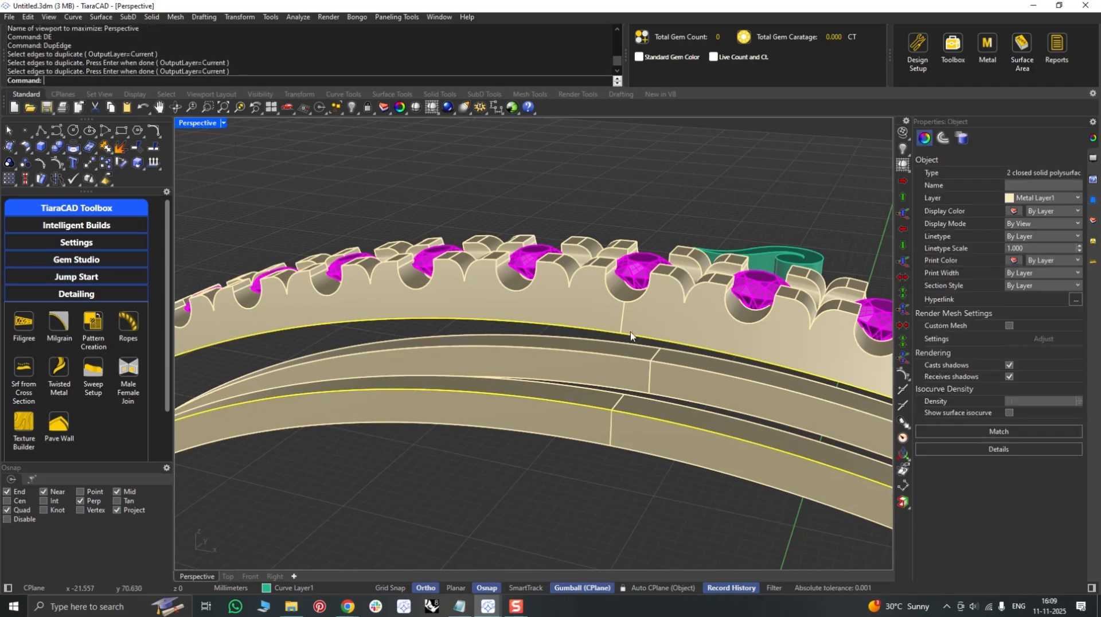
{"action": "type", "text": "l"}
{"action": "key", "text": "Return"}
{"action": "key", "text": "Return"}
{"action": "key", "text": "Return"}
{"action": "key", "text": "Delete"}
Extend both long edges of the lofted surface by 0.2 mm.
{"action": "type", "text": "es"}
{"action": "key", "text": "Return"}
{"action": "left_click", "coordinate": [639, 414]}
{"action": "key", "text": "Return"}
{"action": "key", "text": "Return"}
{"action": "left_click", "coordinate": [645, 337]}
{"action": "key", "text": "Return"}
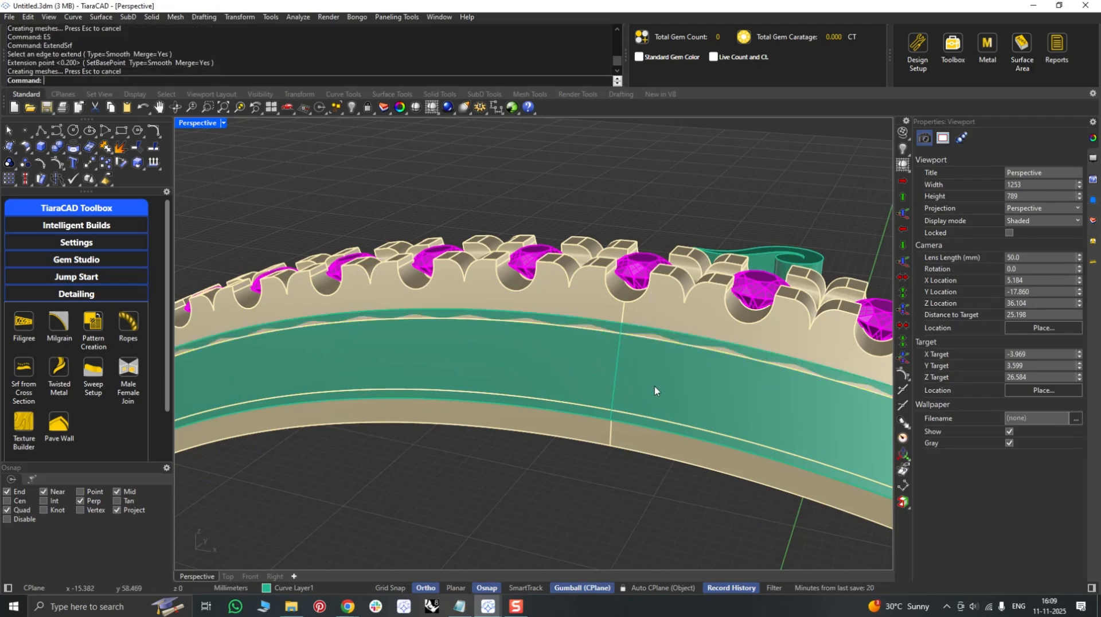
Extract the lengthwise isocurve through the middle of the lofted surface.
{"action": "right_click_drag", "start_coordinate": [685, 401], "coordinate": [625, 359], "text": "shift"}
{"action": "type", "text": "i"}
{"action": "key", "text": "Return"}
{"action": "left_click", "coordinate": [591, 335]}
{"action": "left_click", "coordinate": [581, 333]}
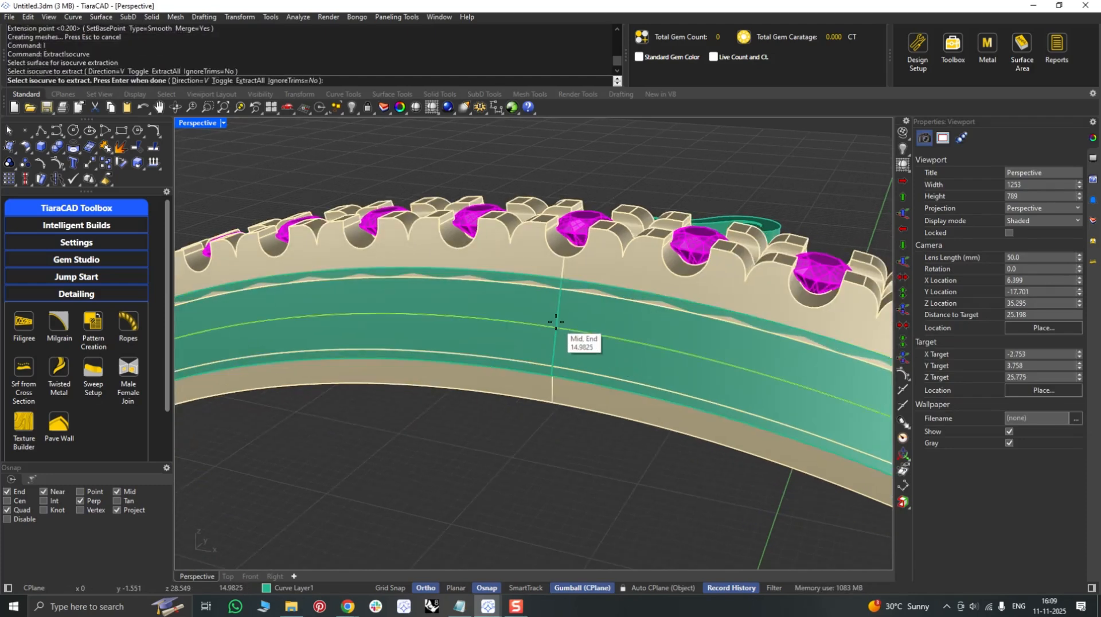
{"action": "key", "text": "Return"}
{"action": "left_click", "coordinate": [538, 414]}
Start Array Objects and choose the extruded swirl as the object to array.
{"action": "left_click", "coordinate": [55, 298]}
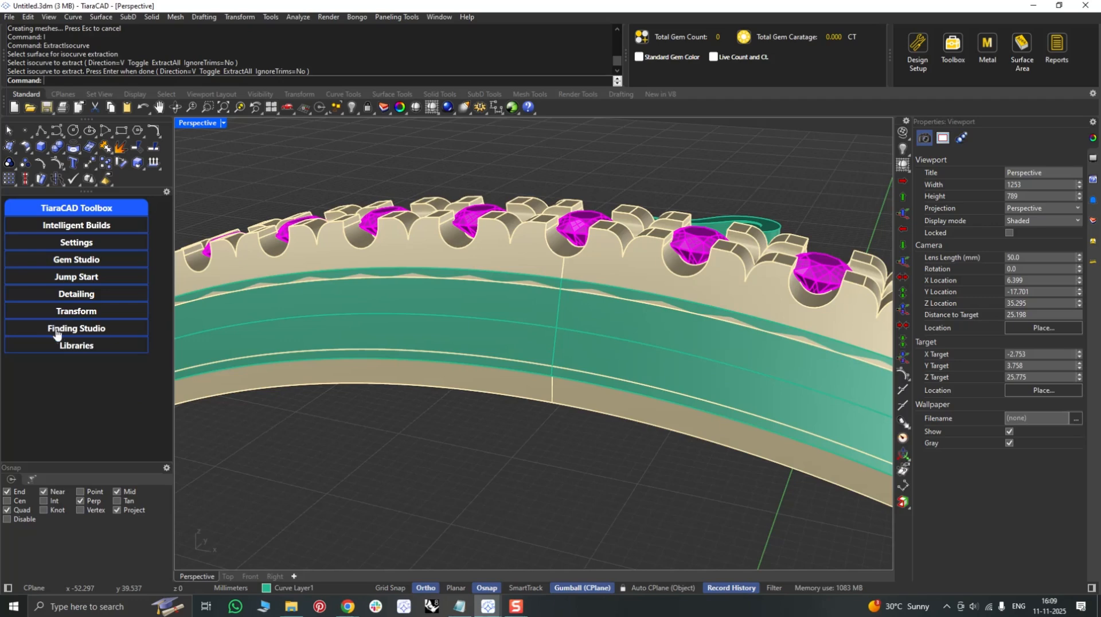
{"action": "left_click", "coordinate": [73, 311]}
{"action": "left_click", "coordinate": [18, 388]}
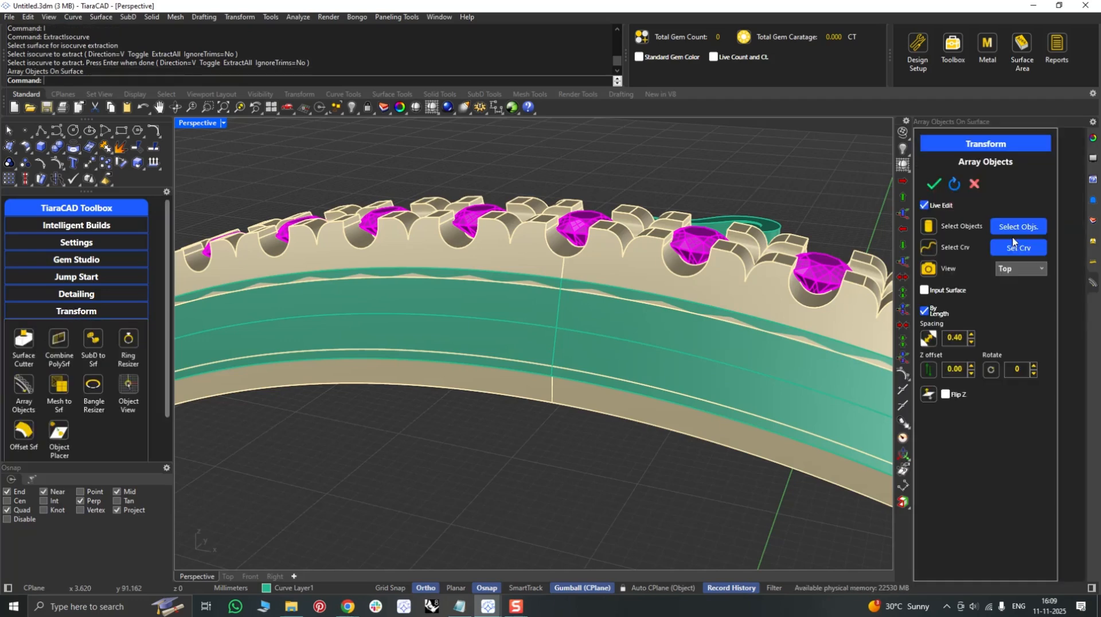
{"action": "left_click", "coordinate": [1023, 231]}
{"action": "right_click_drag", "start_coordinate": [728, 189], "coordinate": [745, 247]}
{"action": "left_click", "coordinate": [757, 230]}
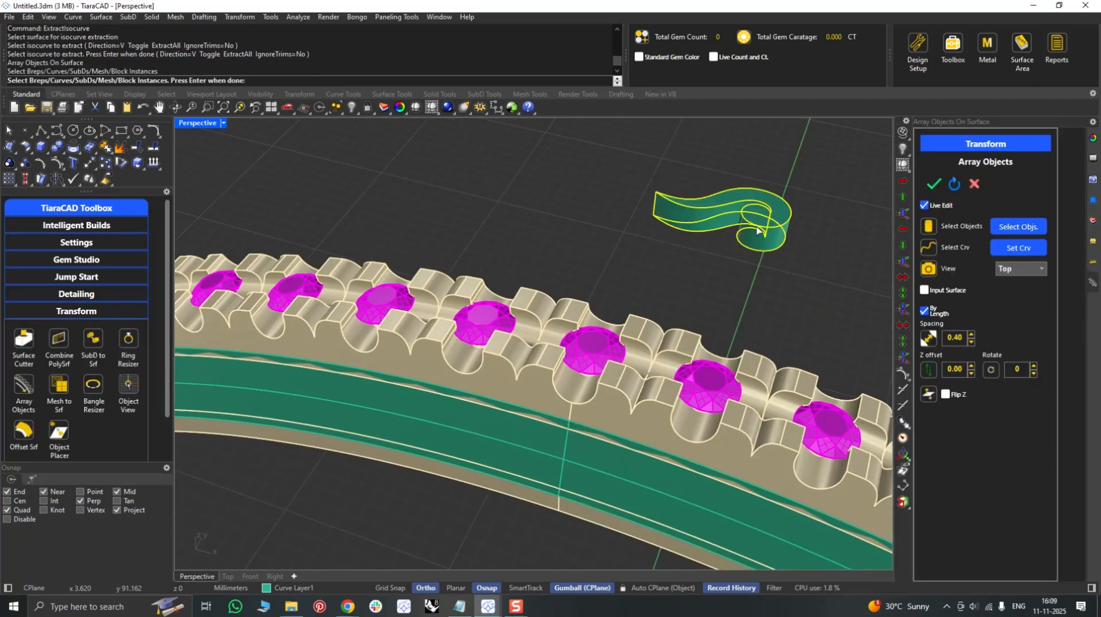
{"action": "right_click", "coordinate": [759, 229]}
Set the lofted surface as the array's input surface and the middle isocurve as its curve, with Flip Z enabled.
{"action": "left_click", "coordinate": [924, 290]}
{"action": "left_click", "coordinate": [1000, 299]}
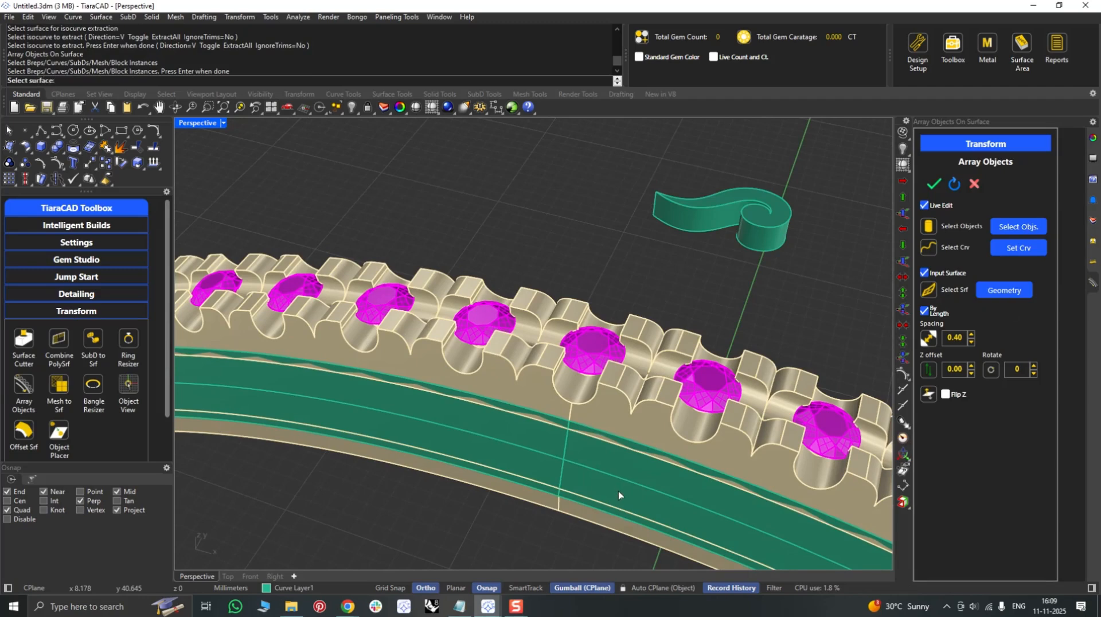
{"action": "left_click", "coordinate": [1015, 252]}
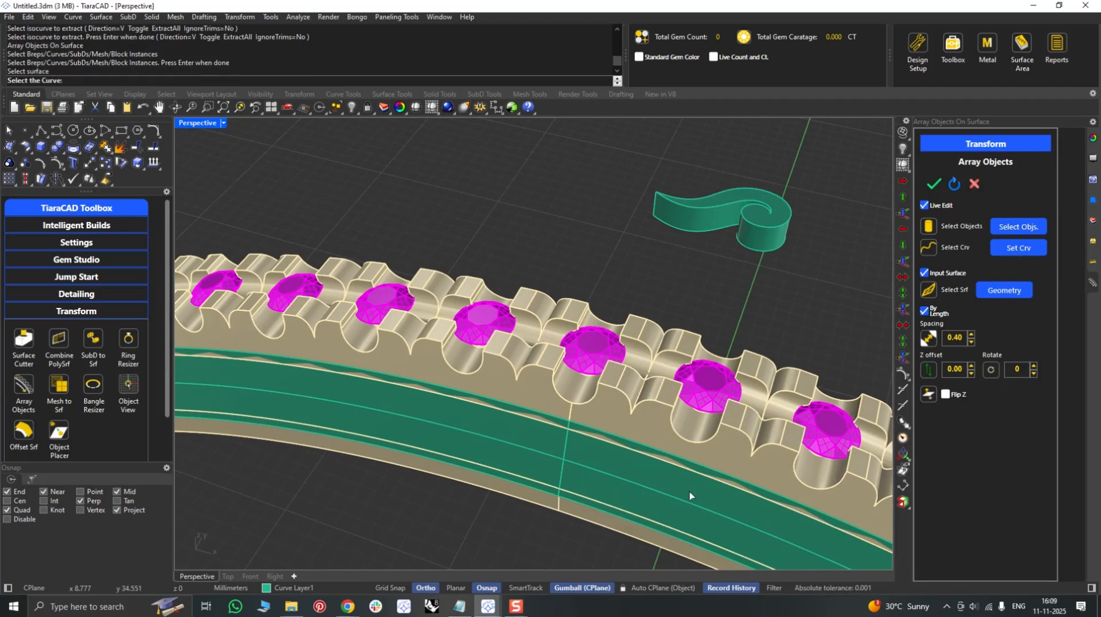
{"action": "left_click", "coordinate": [684, 504]}
{"action": "right_click_drag", "start_coordinate": [685, 505], "coordinate": [705, 438]}
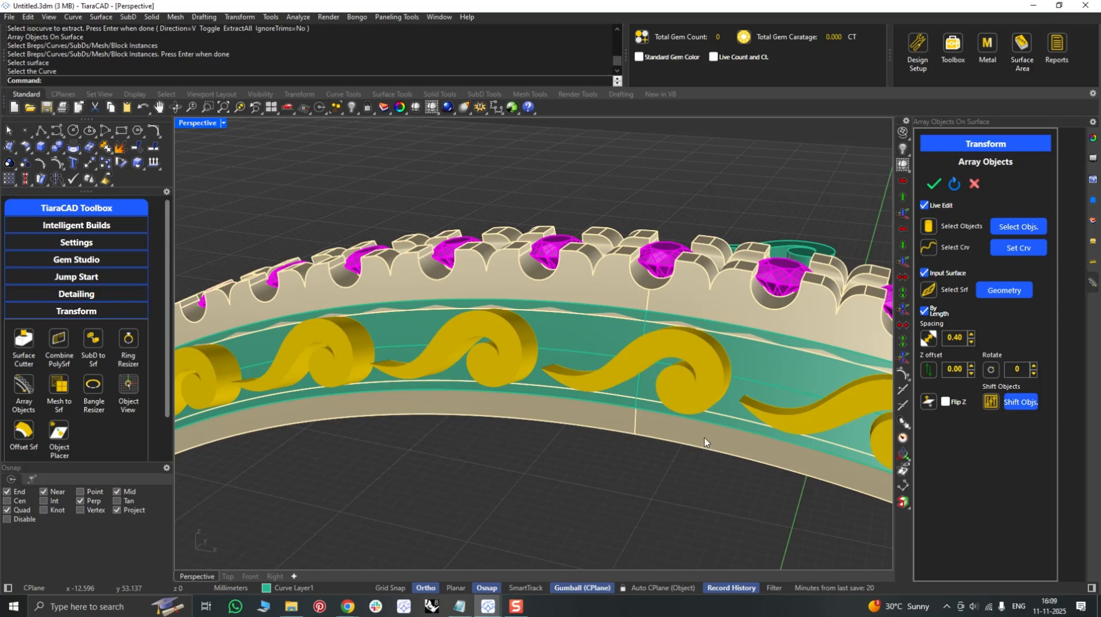
{"action": "left_click", "coordinate": [946, 403]}
Hide the lofted surface and its middle isocurve.
{"action": "left_click", "coordinate": [774, 376]}
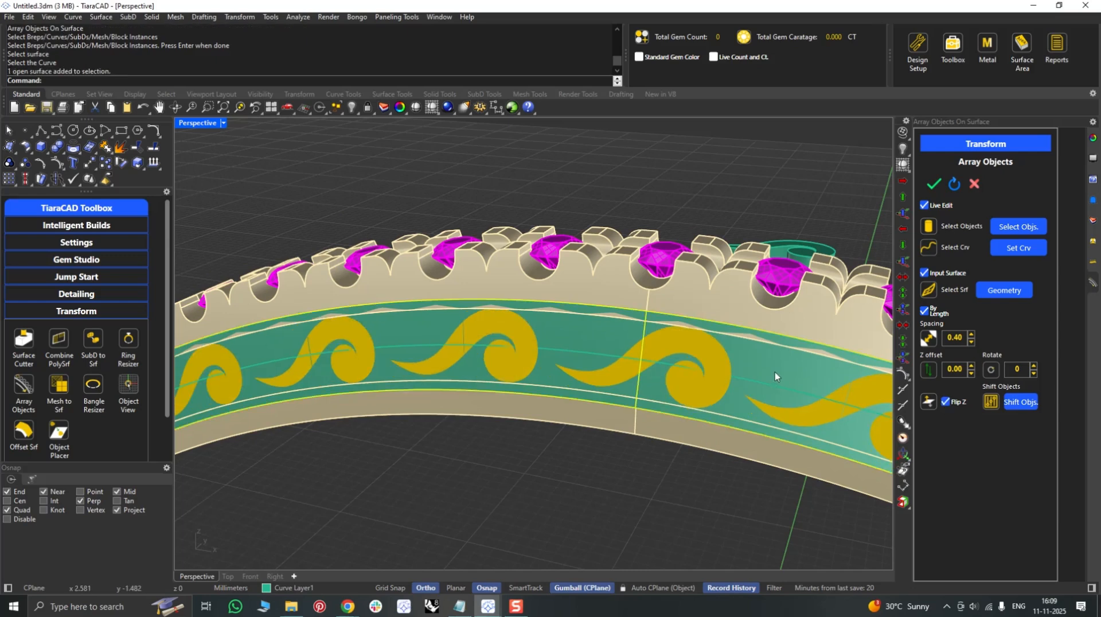
{"action": "type", "text": "H"}
{"action": "key", "text": "Return"}
{"action": "left_click", "coordinate": [763, 385]}
{"action": "type", "text": "H"}
{"action": "key", "text": "Return"}
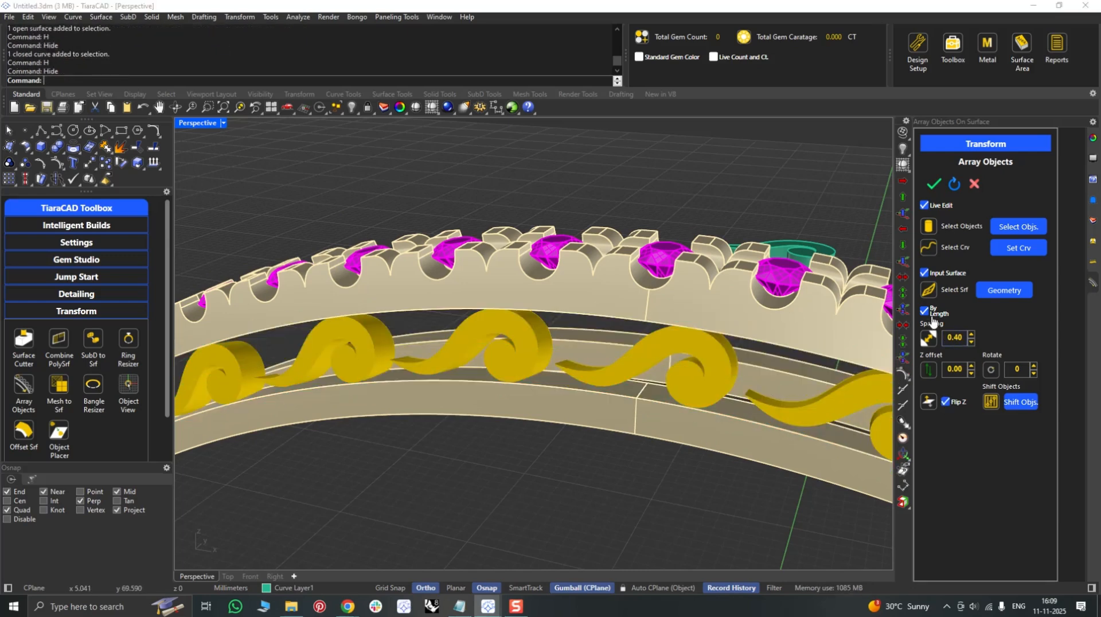
Switch the swirl array from spacing by length to By Count and set the count to 64.
{"action": "left_click", "coordinate": [925, 311]}
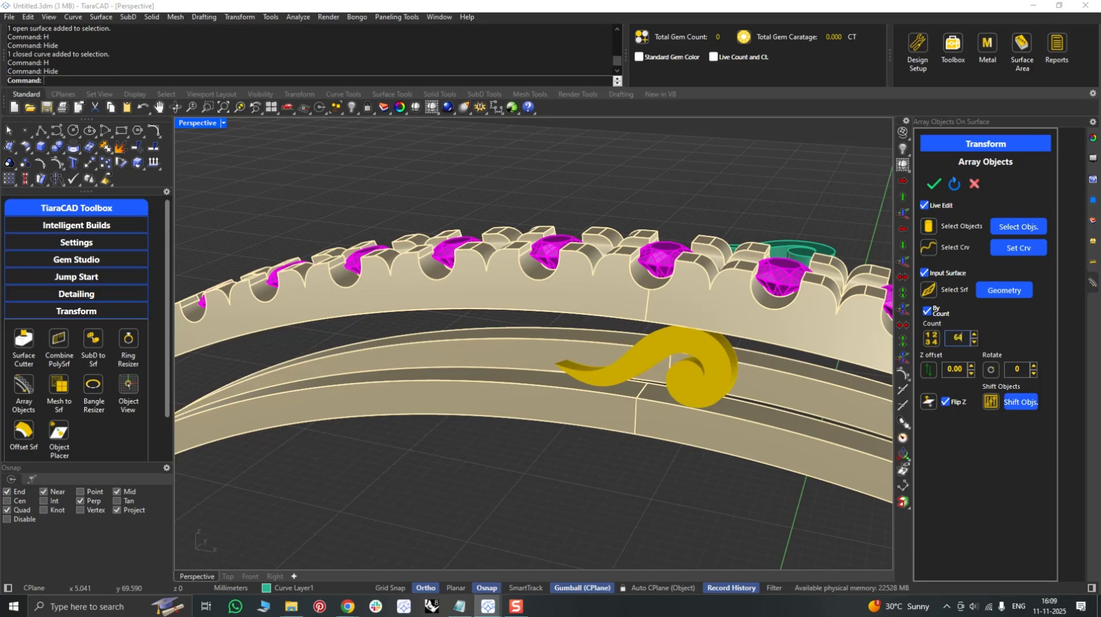
{"action": "type", "text": "4"}
{"action": "scroll", "coordinate": [745, 396], "scroll_direction": "up", "scroll_amount": 5}
{"action": "right_click_drag", "start_coordinate": [665, 379], "coordinate": [654, 432]}
{"action": "right_click_drag", "start_coordinate": [630, 266], "coordinate": [622, 316]}
Fine-tune the original extruded swirl with the gumball under Live Edit and accept the 64-count array.
{"action": "left_click", "coordinate": [604, 177]}
{"action": "right_click_drag", "start_coordinate": [619, 199], "coordinate": [617, 217]}
{"action": "right_click_drag", "start_coordinate": [600, 181], "coordinate": [602, 232]}
{"action": "scroll", "coordinate": [602, 233], "scroll_direction": "down", "scroll_amount": 6}
{"action": "right_click_drag", "start_coordinate": [638, 453], "coordinate": [613, 427]}
{"action": "scroll", "coordinate": [622, 380], "scroll_direction": "up", "scroll_amount": 9}
{"action": "scroll", "coordinate": [638, 355], "scroll_direction": "down", "scroll_amount": 6}
{"action": "right_click_drag", "start_coordinate": [662, 269], "coordinate": [623, 259]}
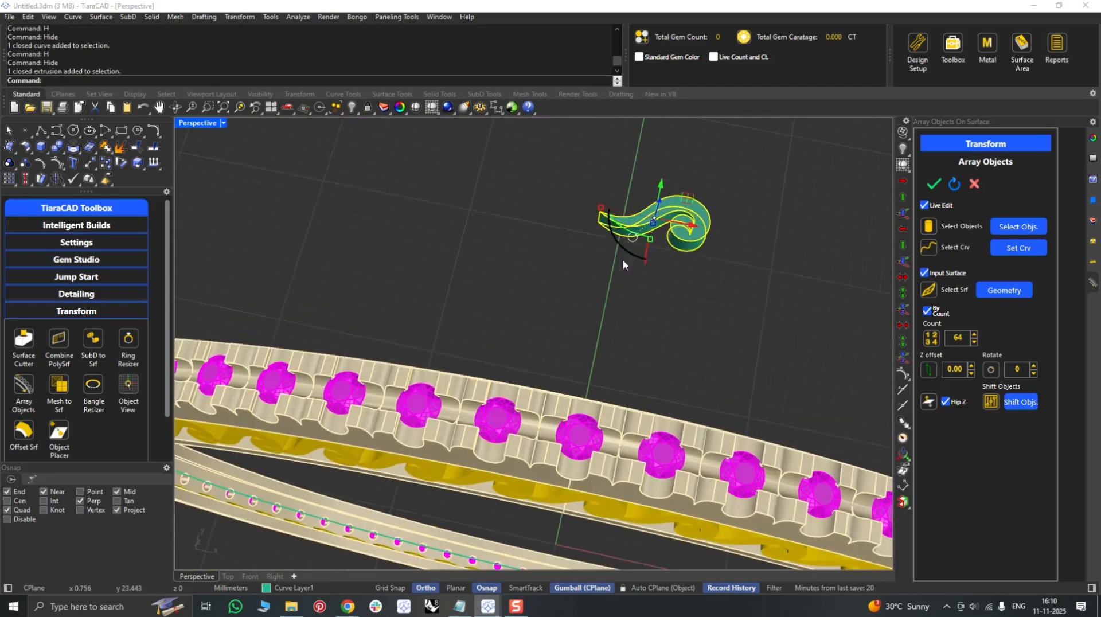
{"action": "left_click_drag", "start_coordinate": [635, 255], "coordinate": [636, 258]}
{"action": "left_click_drag", "start_coordinate": [658, 187], "coordinate": [664, 188], "text": "shift"}
{"action": "right_click_drag", "start_coordinate": [648, 315], "coordinate": [647, 249]}
{"action": "left_click", "coordinate": [934, 184]}
Hide the original swirl that served as the array's source object.
{"action": "right_click_drag", "start_coordinate": [687, 424], "coordinate": [633, 401]}
{"action": "type", "text": "h"}
{"action": "key", "text": "Return"}
Mirror the 64 arrayed swirls across the X axis onto the bangle's opposite side.
{"action": "left_click", "coordinate": [638, 382]}
{"action": "type", "text": "mm"}
{"action": "key", "text": "Return"}
{"action": "scroll", "coordinate": [641, 366], "scroll_direction": "down", "scroll_amount": 5}
{"action": "type", "text": "x"}
{"action": "key", "text": "Return"}
Select both sets of swirl extrusions and move them to Metal Layer1.
{"action": "right_click_drag", "start_coordinate": [636, 347], "coordinate": [410, 322]}
{"action": "scroll", "coordinate": [488, 334], "scroll_direction": "up", "scroll_amount": 2}
{"action": "left_click", "coordinate": [488, 333], "text": "shift"}
{"action": "right_click_drag", "start_coordinate": [489, 334], "coordinate": [729, 321]}
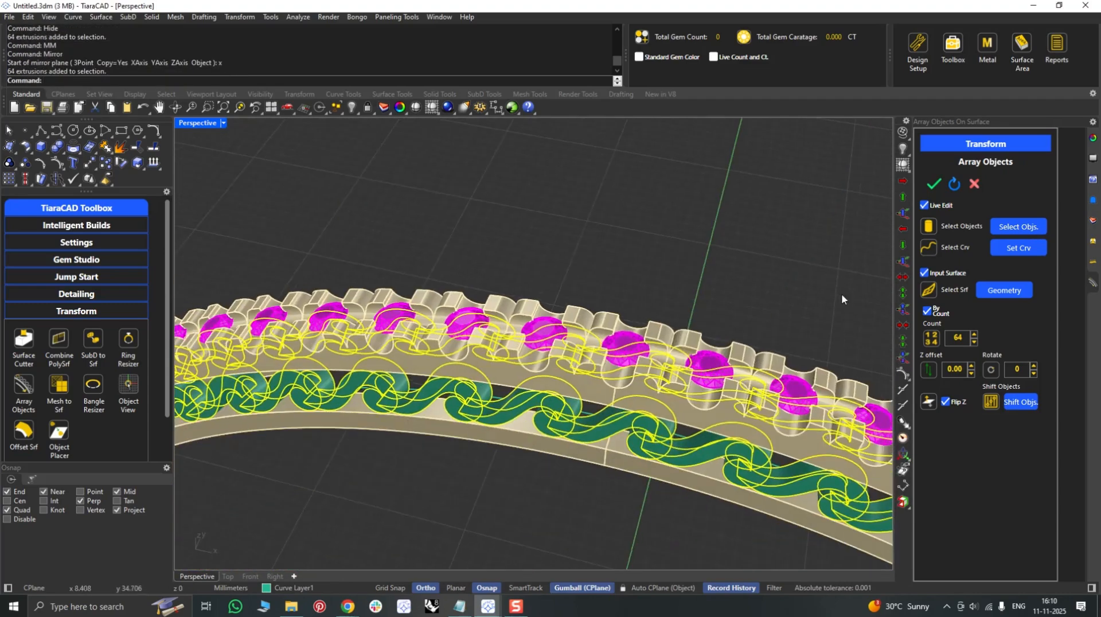
{"action": "left_click", "coordinate": [1091, 139]}
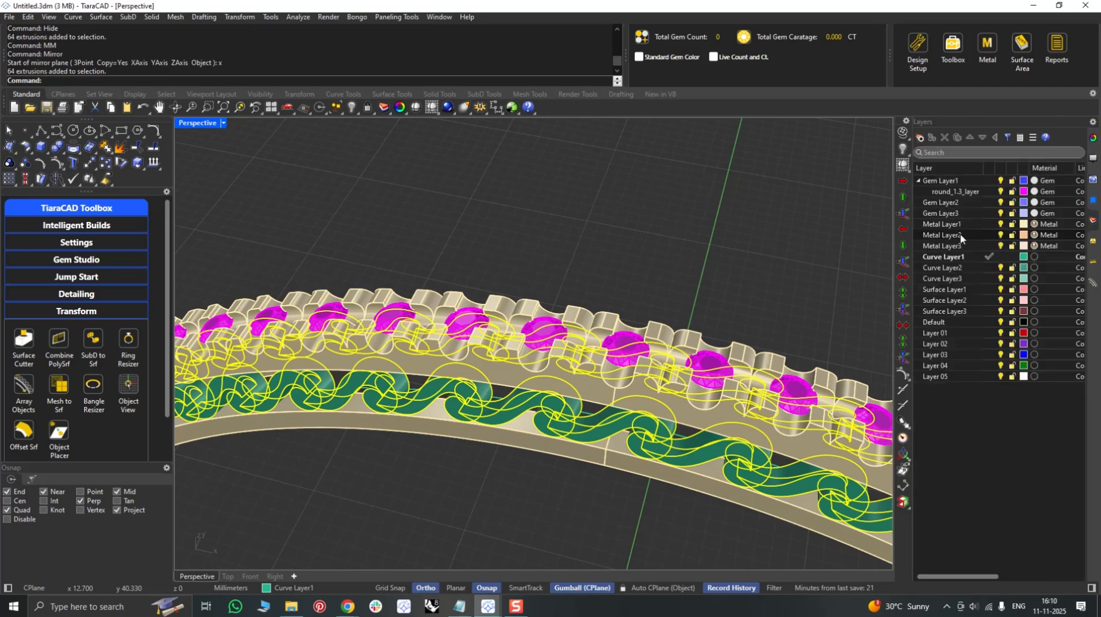
{"action": "left_click", "coordinate": [971, 223]}
{"action": "right_click", "coordinate": [971, 223]}
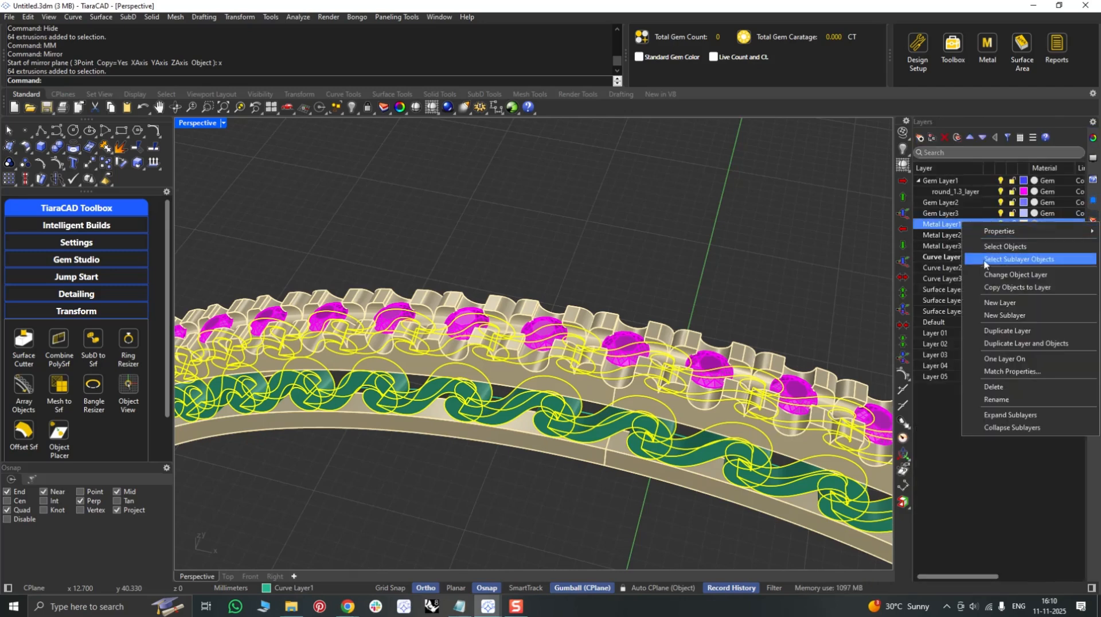
{"action": "left_click", "coordinate": [1021, 259]}
Select all remaining curves in the model and hide them.
{"action": "type", "text": "ze"}
{"action": "key", "text": "Return"}
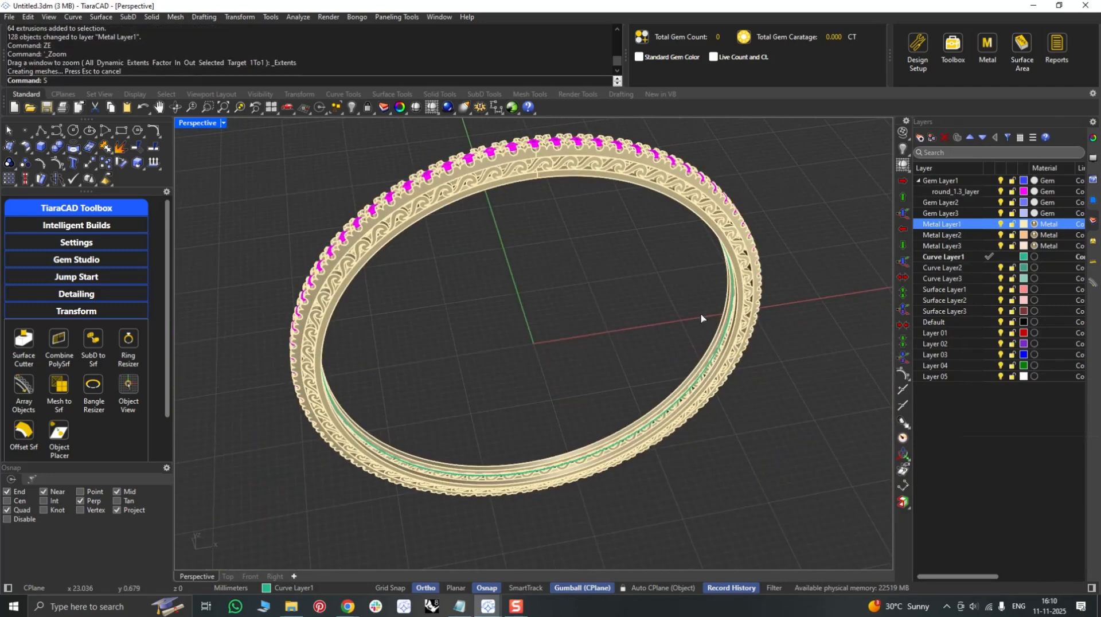
{"action": "type", "text": "sc"}
{"action": "key", "text": "Return"}
{"action": "key", "text": "ctrl+h"}
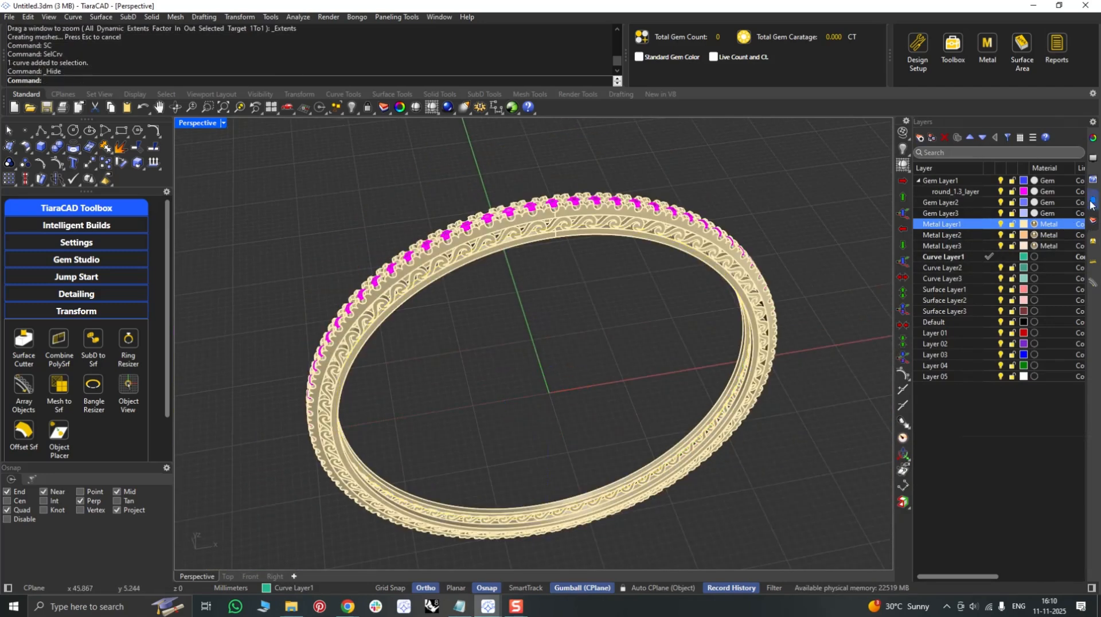
Open the Total Metal weight calculator.
{"action": "left_click", "coordinate": [987, 46]}
{"action": "right_click_drag", "start_coordinate": [570, 320], "coordinate": [498, 297]}
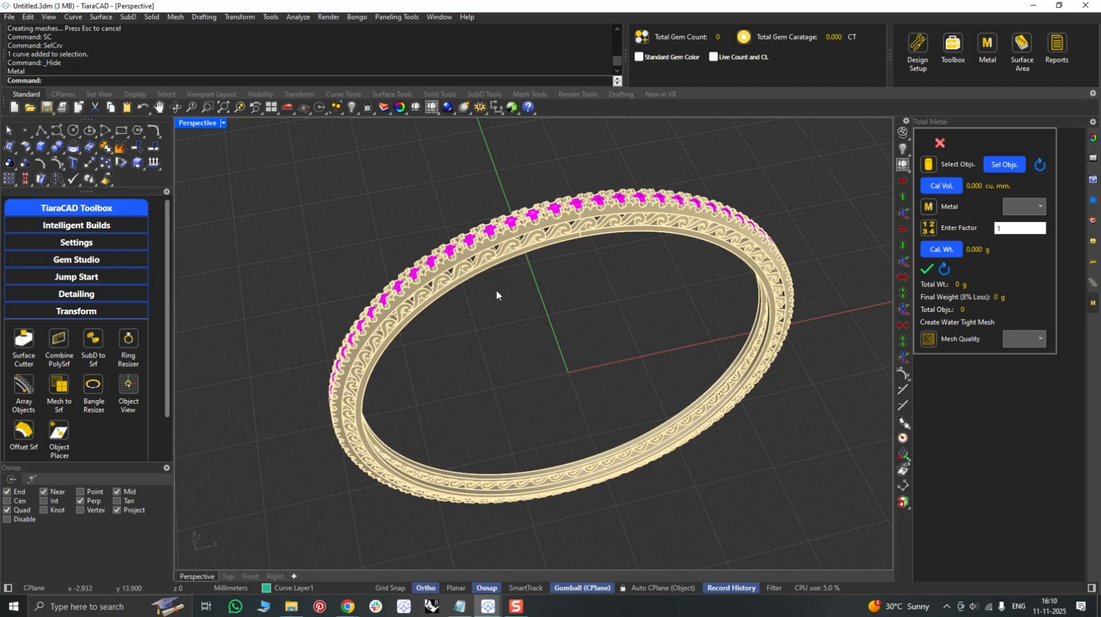
Preview the stones and swirls of the bangle in Raytraced display mode and return to Shaded.
{"action": "left_click", "coordinate": [223, 123]}
{"action": "left_click", "coordinate": [240, 294]}
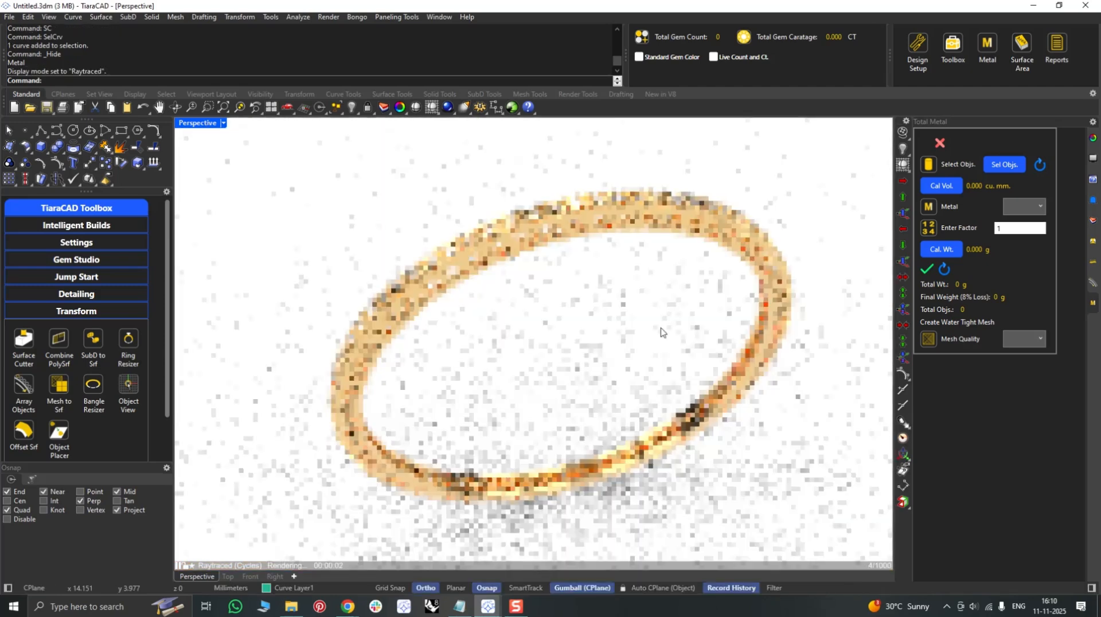
{"action": "type", "text": "ZE"}
{"action": "key", "text": "Return"}
{"action": "scroll", "coordinate": [569, 226], "scroll_direction": "up", "scroll_amount": 5}
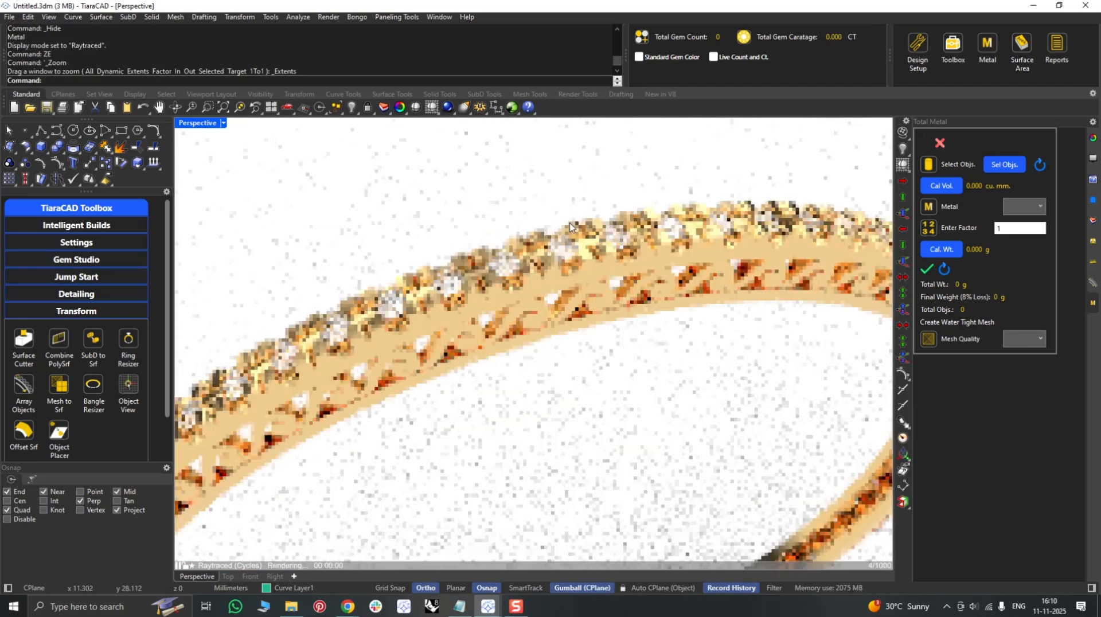
{"action": "left_click", "coordinate": [432, 107]}
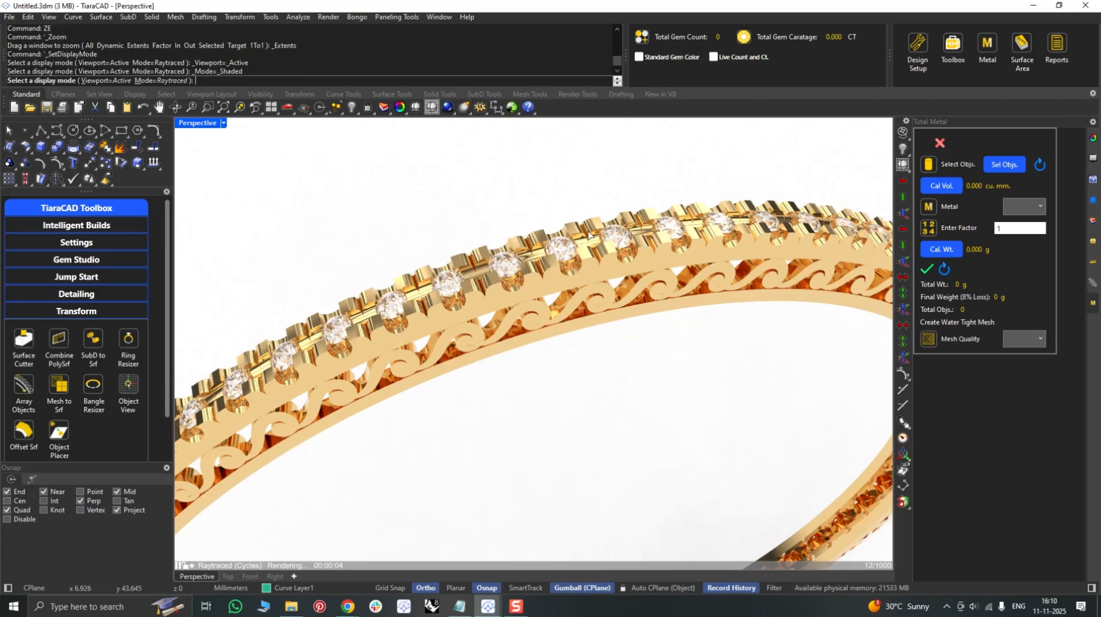
Select all the bangle's gems and lock them.
{"action": "left_click", "coordinate": [562, 253]}
{"action": "key", "text": "ctrl+l"}
{"action": "scroll", "coordinate": [563, 254], "scroll_direction": "down", "scroll_amount": 1}
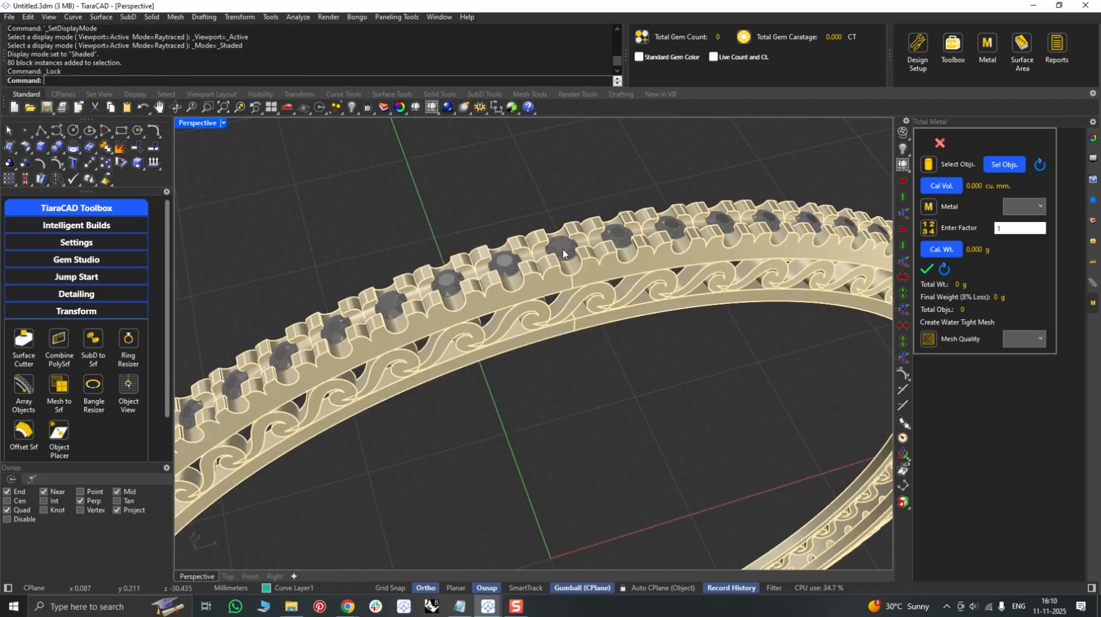
Select all the metal parts, calculate their volume, and add their weight in 18kt Yellow with a factor of 1.
{"action": "key", "text": "ctrl+a"}
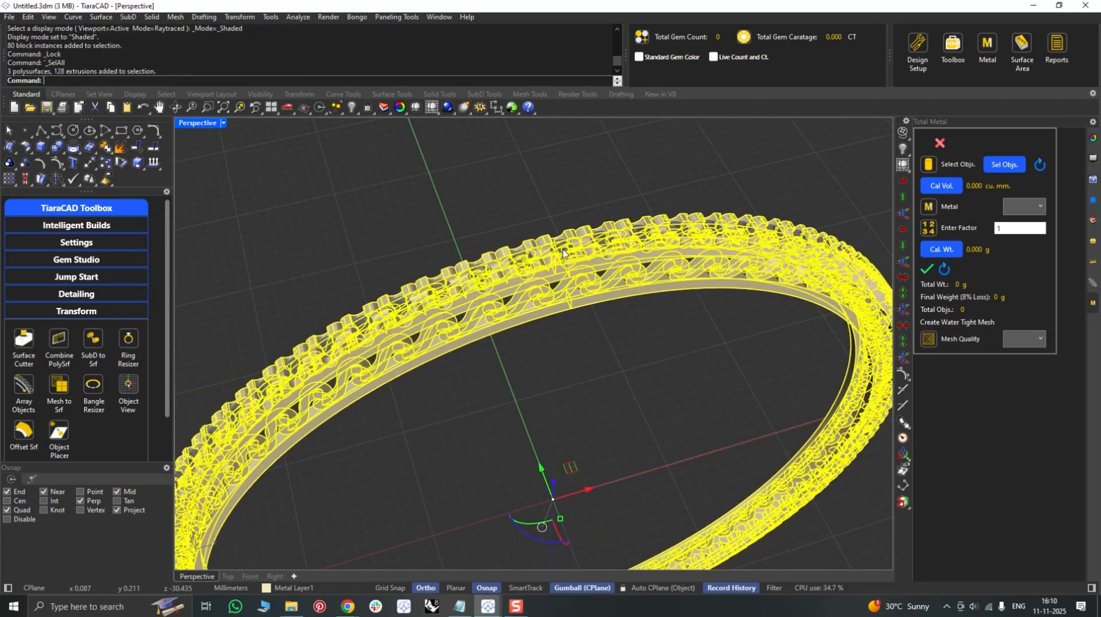
{"action": "left_click", "coordinate": [946, 189]}
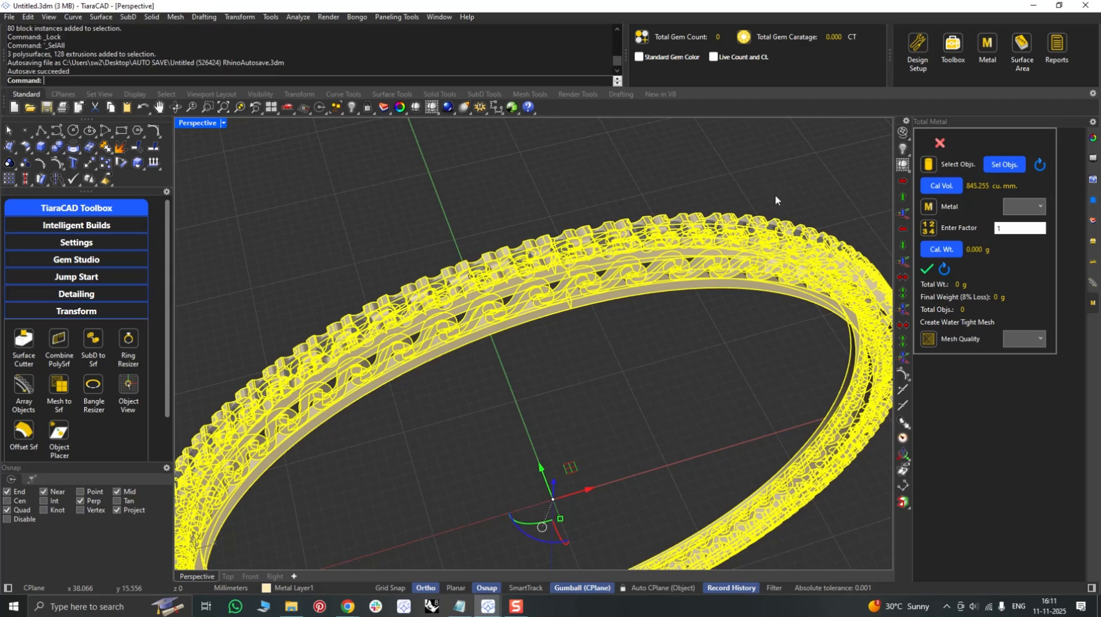
{"action": "left_click", "coordinate": [1024, 207]}
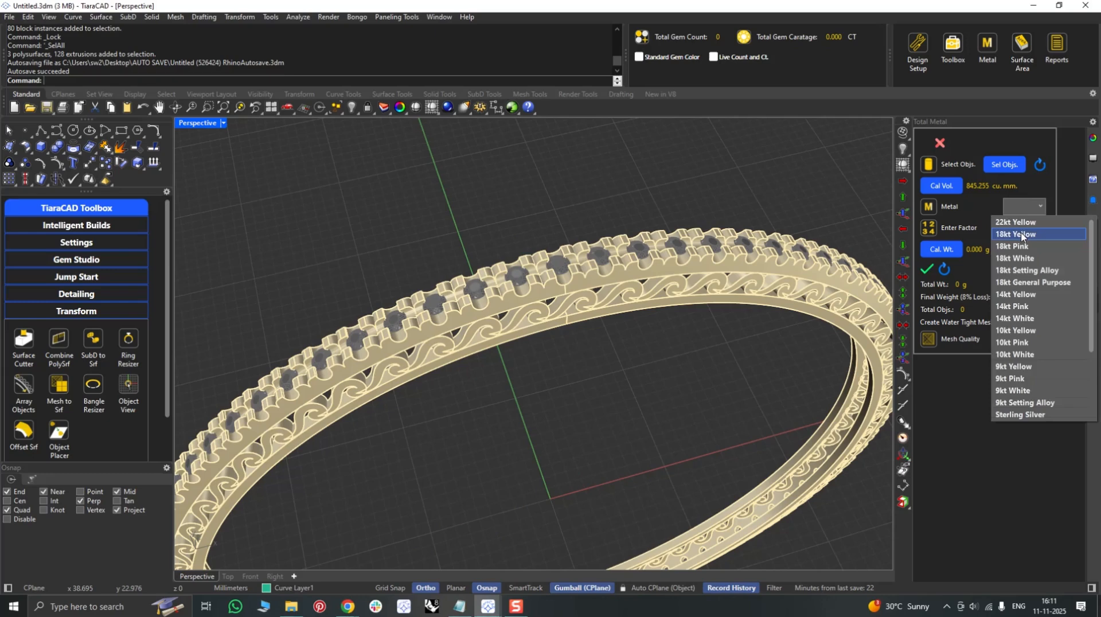
{"action": "left_click", "coordinate": [1021, 235]}
{"action": "left_click", "coordinate": [939, 251]}
{"action": "left_click", "coordinate": [927, 270]}
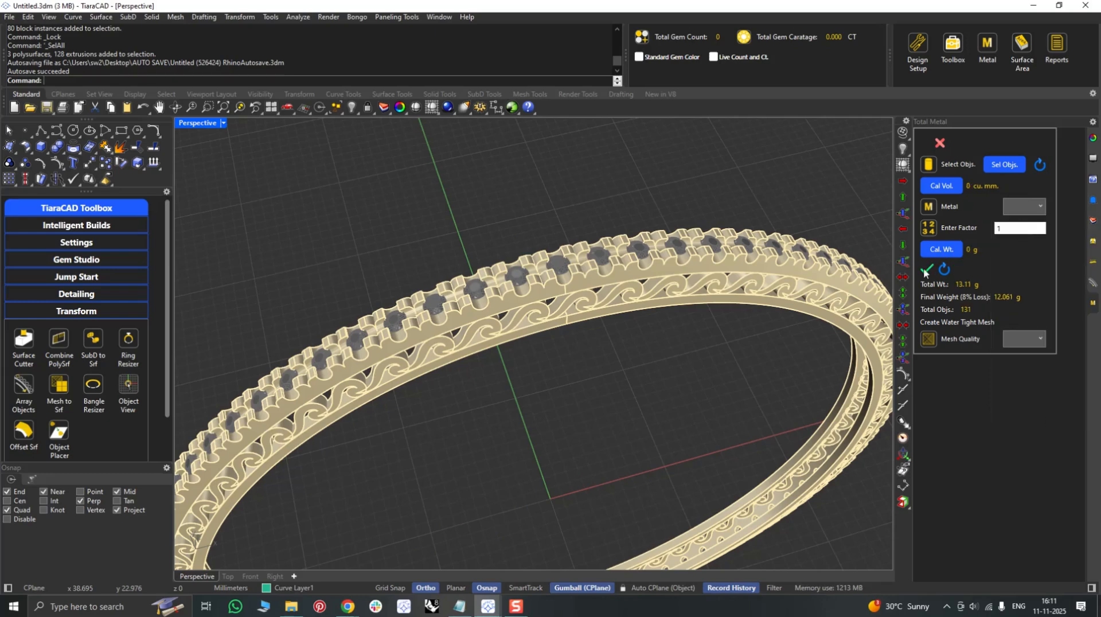
Unlock the gems and show the whole bangle in a four-viewport layout zoomed to extents.
{"action": "right_click", "coordinate": [369, 107]}
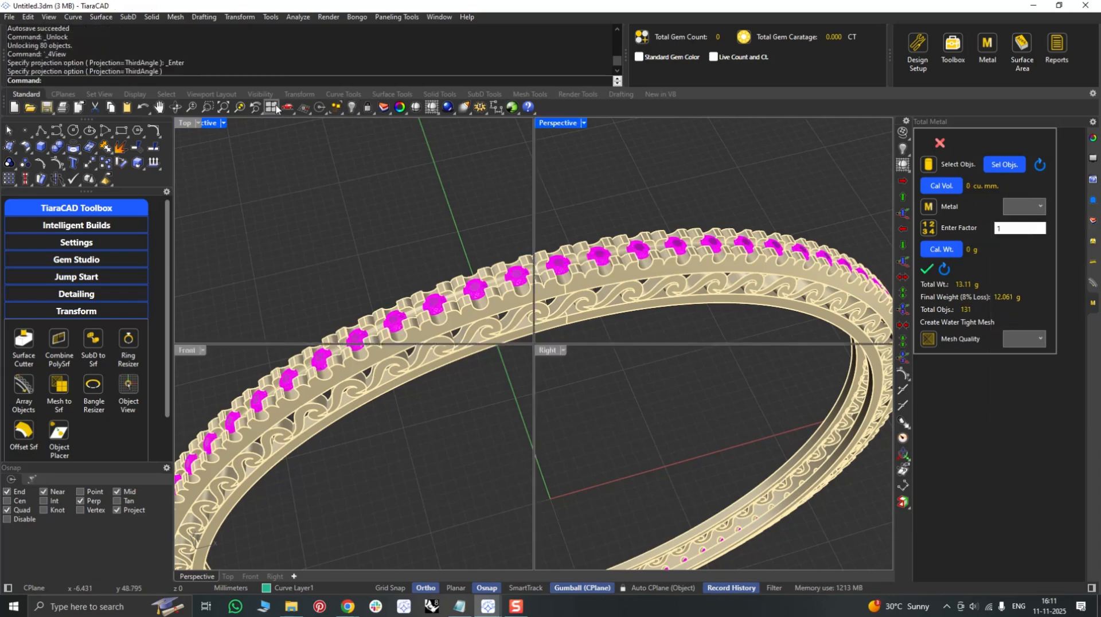
{"action": "left_click", "coordinate": [271, 107]}
{"action": "left_click", "coordinate": [435, 275]}
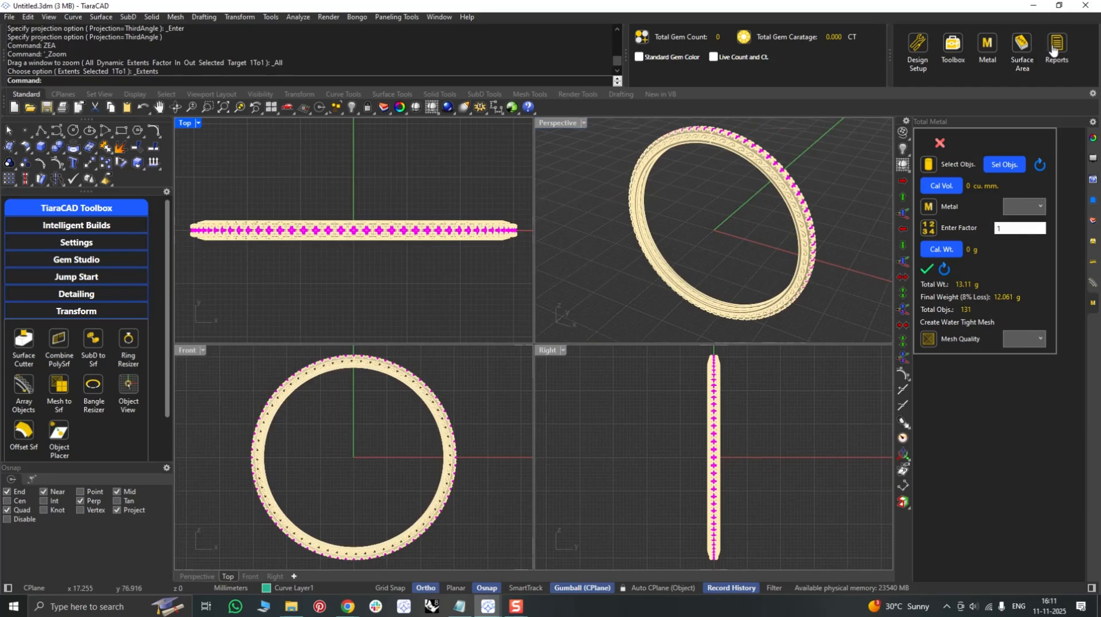
Generate the gem report and review its view images, diamond table and metal table.
{"action": "scroll", "coordinate": [770, 320], "scroll_direction": "down", "scroll_amount": 3}
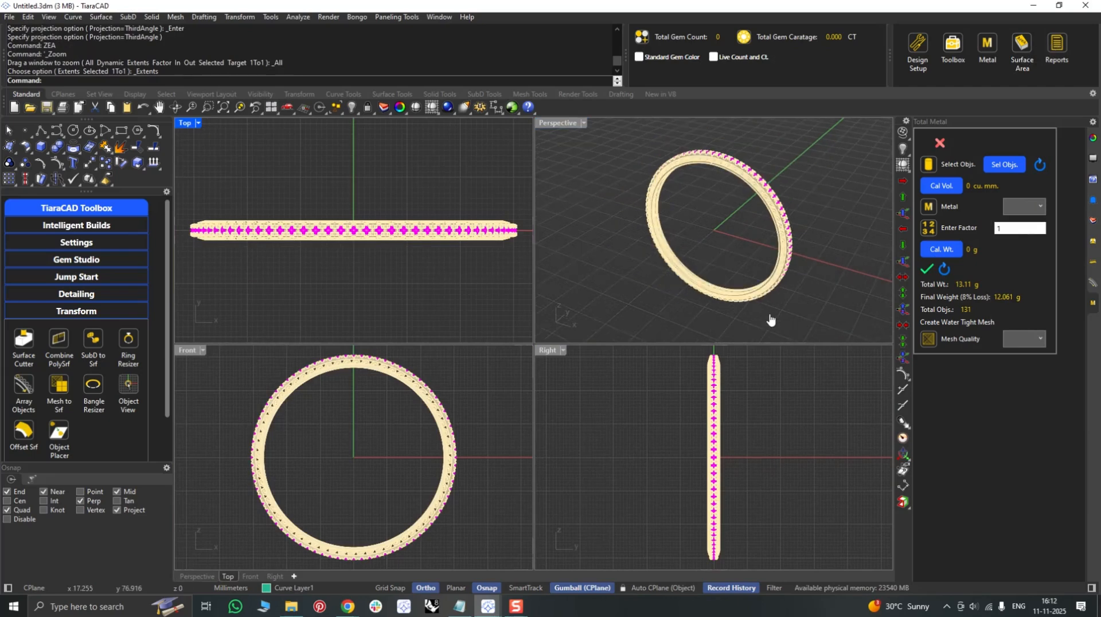
{"action": "scroll", "coordinate": [674, 316], "scroll_direction": "down", "scroll_amount": 5}
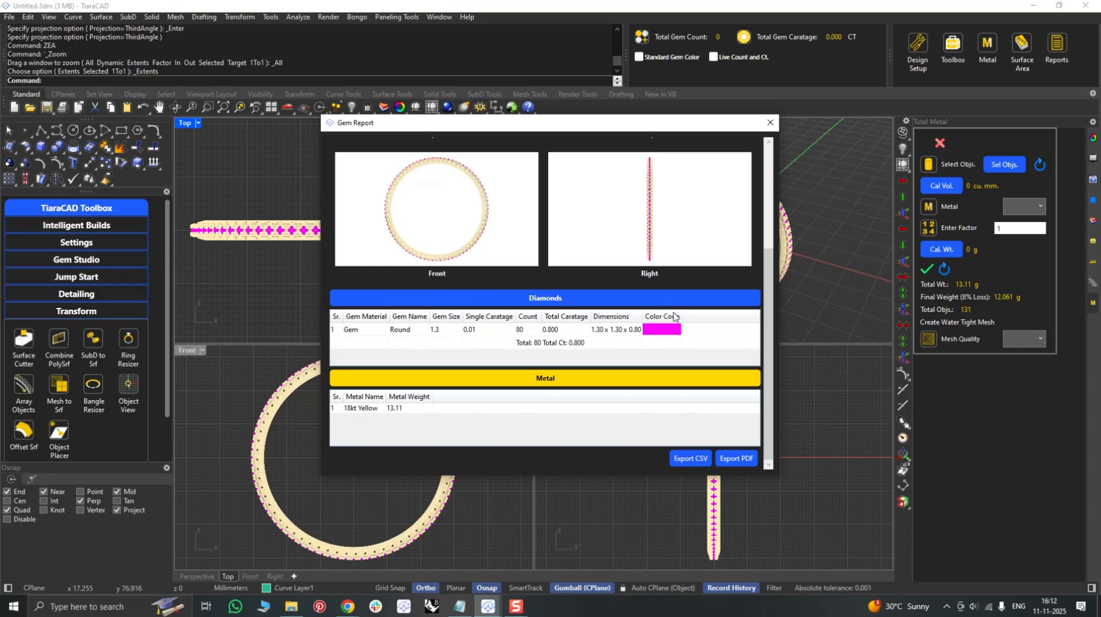
{"action": "scroll", "coordinate": [758, 248], "scroll_direction": "up", "scroll_amount": 2}
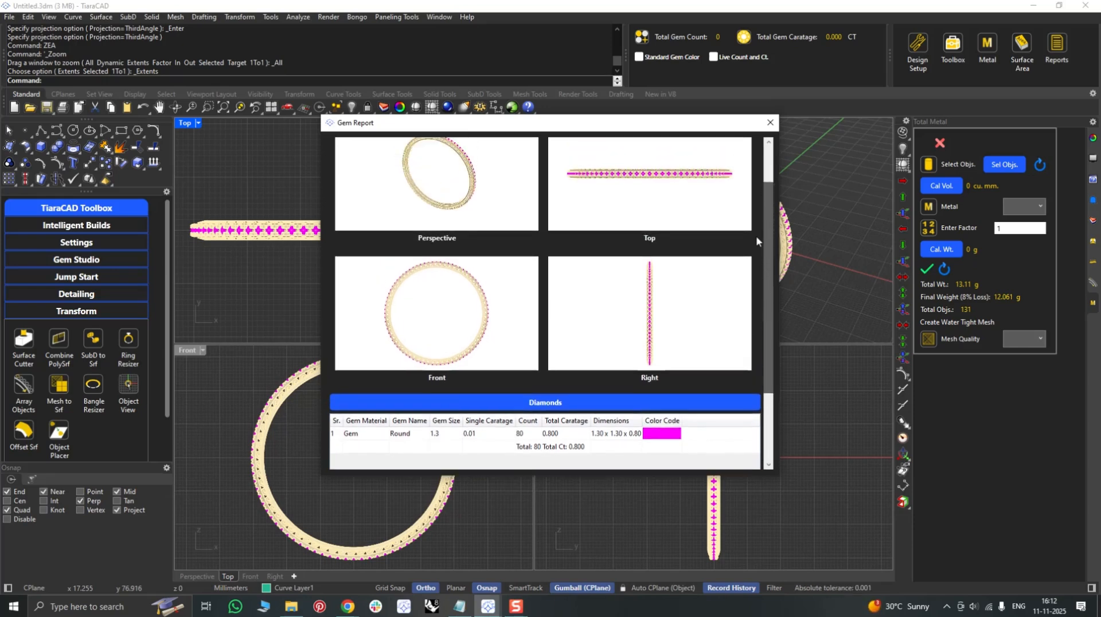